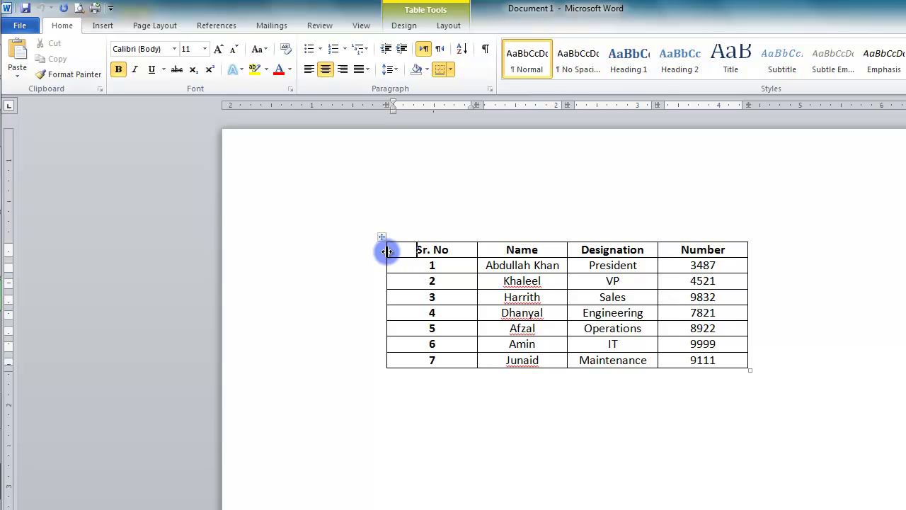
Narrow the table's Sr. No column to fit its heading and widen the Name column slightly
{"action": "left_click_drag", "start_coordinate": [386, 251], "coordinate": [429, 250]}
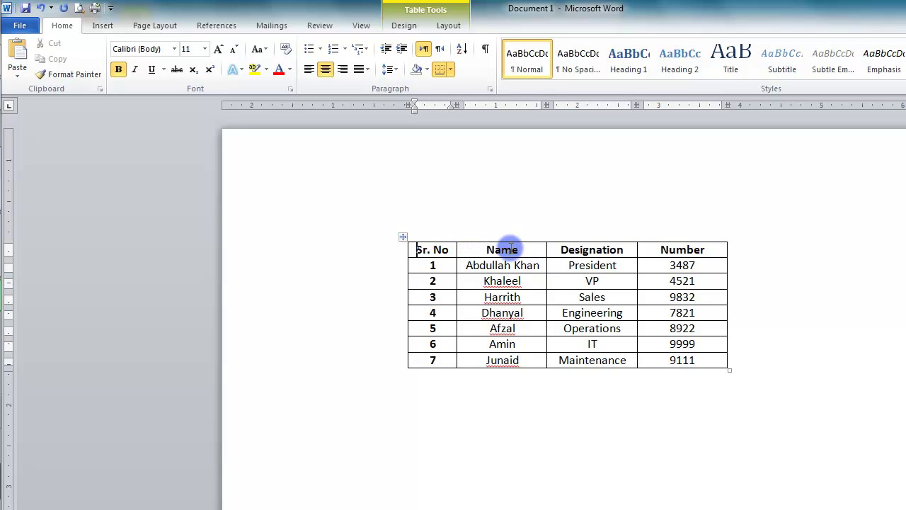
{"action": "mouse_move", "coordinate": [547, 249]}
{"action": "left_mouse_down"}
{"action": "mouse_move", "coordinate": [564, 249]}
{"action": "mouse_move", "coordinate": [536, 251]}
{"action": "mouse_move", "coordinate": [557, 249]}
{"action": "left_mouse_up"}
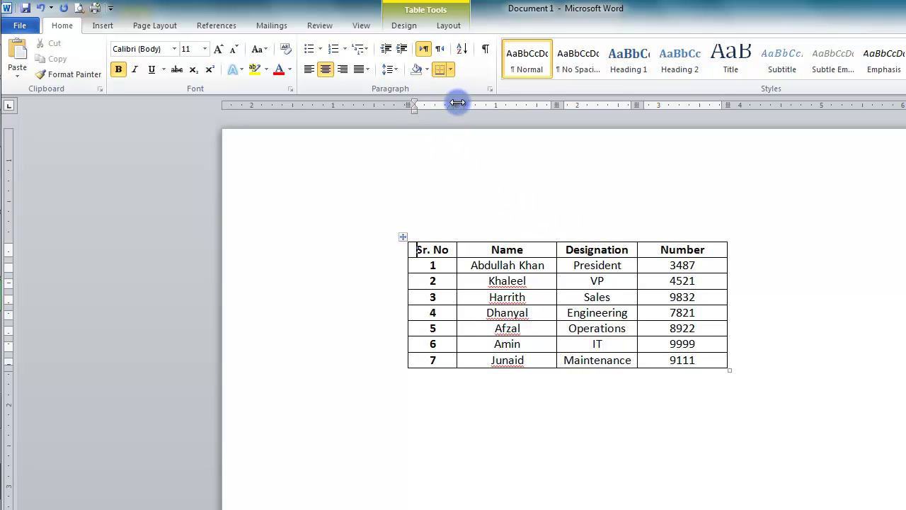
{"action": "mouse_move", "coordinate": [458, 103]}
{"action": "left_mouse_down"}
{"action": "mouse_move", "coordinate": [443, 105]}
{"action": "mouse_move", "coordinate": [467, 105]}
{"action": "left_mouse_up"}
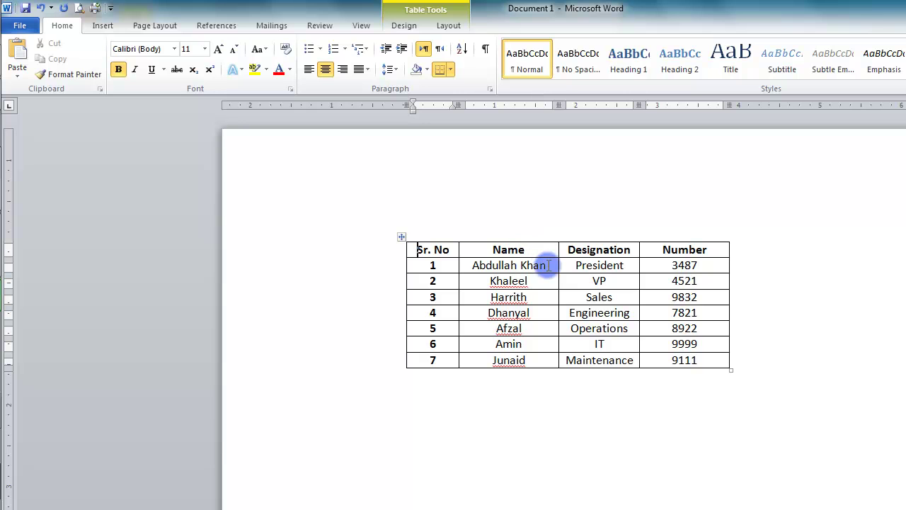
Make the header row and the first data row of the table slightly taller than the other rows
{"action": "left_click_drag", "start_coordinate": [551, 257], "coordinate": [549, 298]}
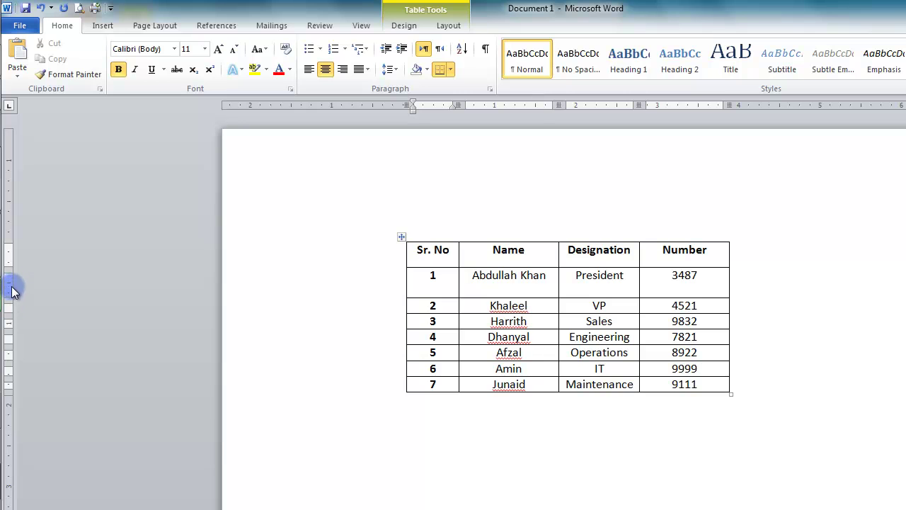
{"action": "left_click_drag", "start_coordinate": [11, 303], "coordinate": [10, 289]}
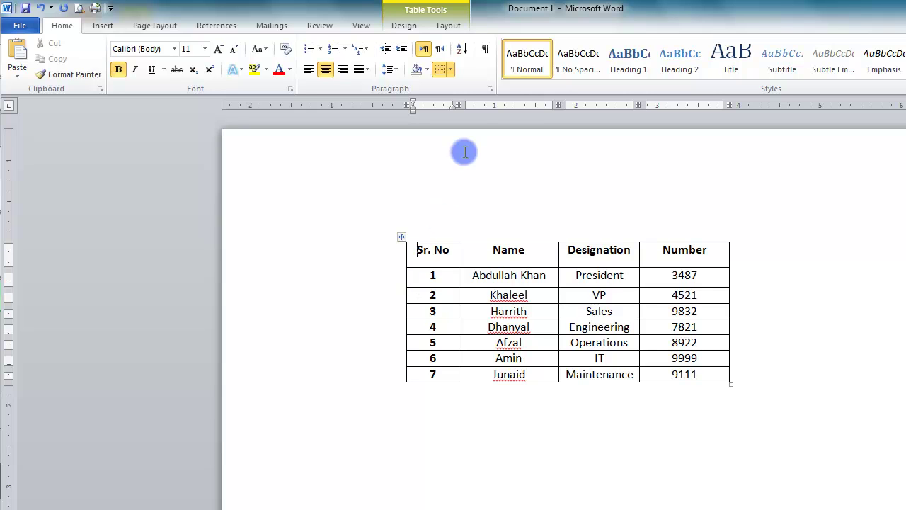
Try the Light Shading table style on the table in black, blue, red and green
{"action": "left_click", "coordinate": [405, 27]}
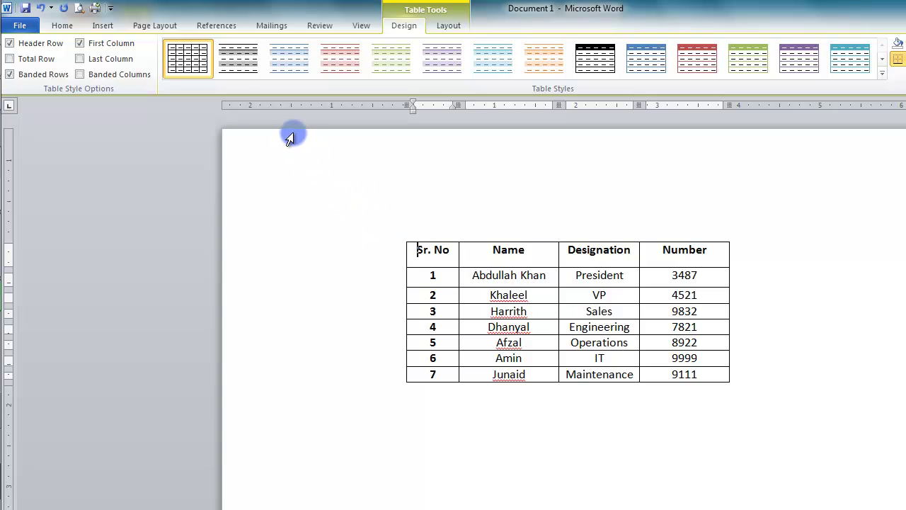
{"action": "left_click", "coordinate": [244, 63]}
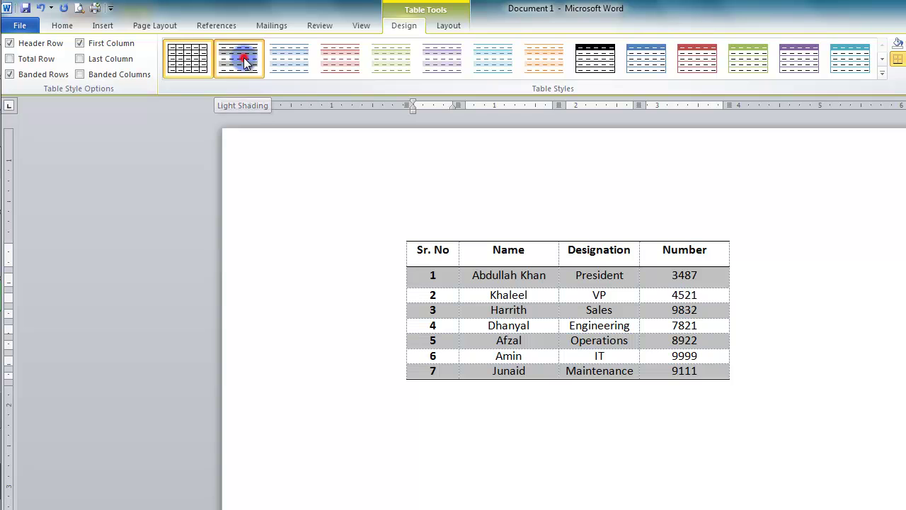
{"action": "left_click", "coordinate": [302, 64]}
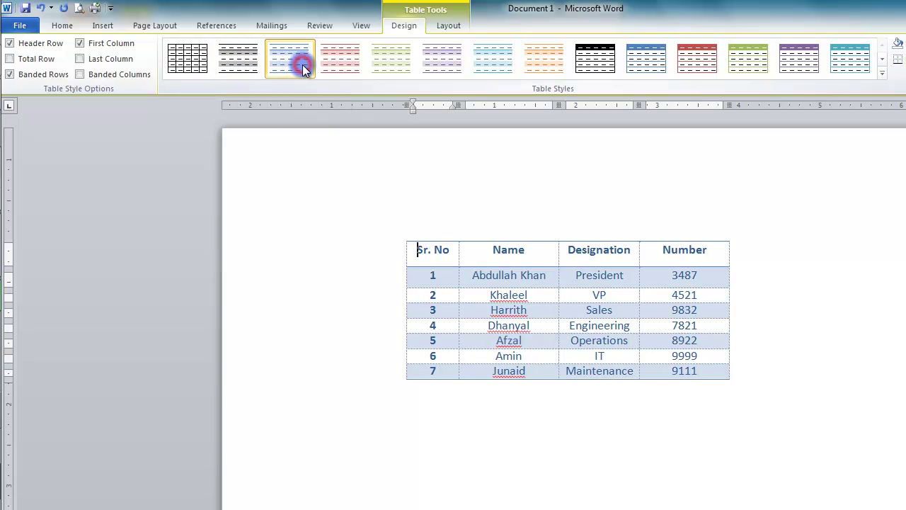
{"action": "left_click", "coordinate": [352, 65]}
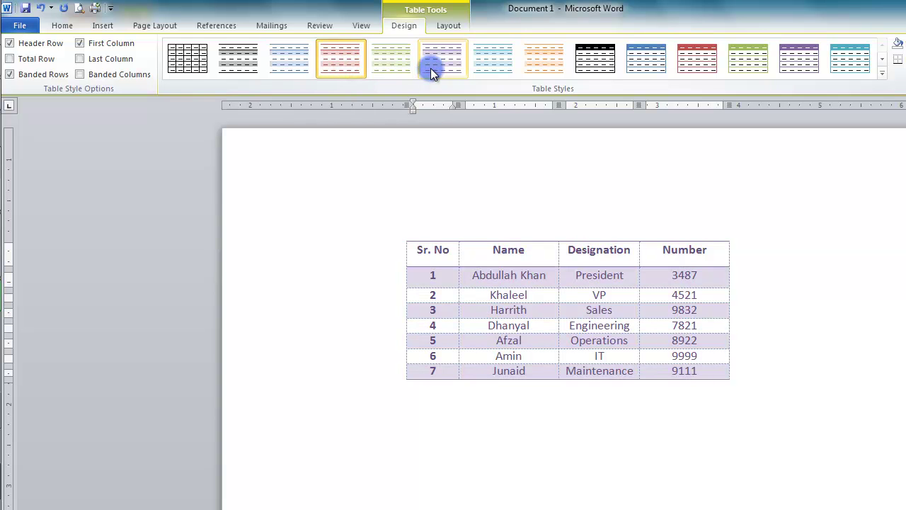
{"action": "left_click", "coordinate": [399, 67]}
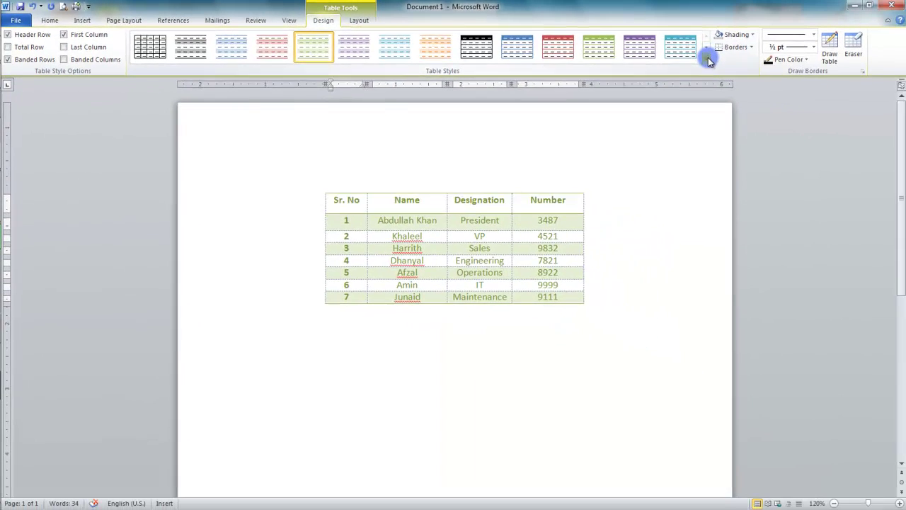
Try the built-in black-and-grey grid table style, and switch the table to the dark red style with a black header row
{"action": "left_click", "coordinate": [707, 58]}
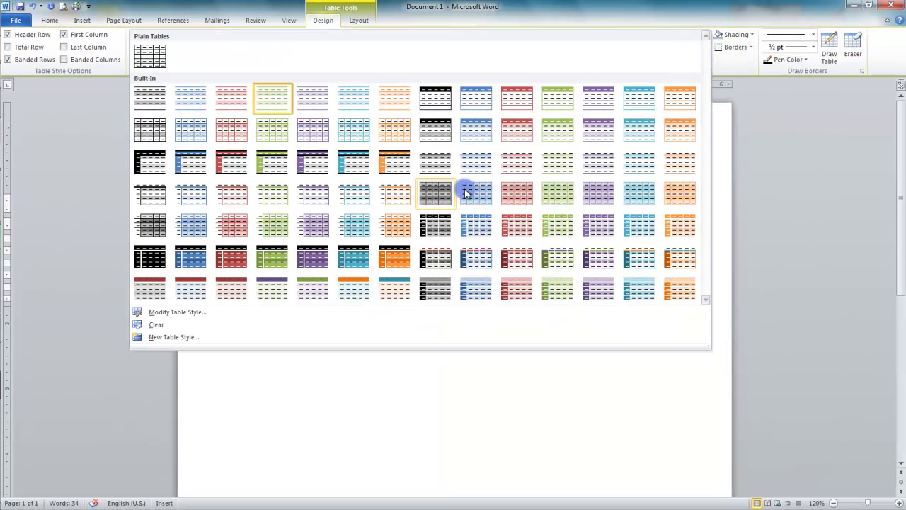
{"action": "left_click", "coordinate": [435, 227]}
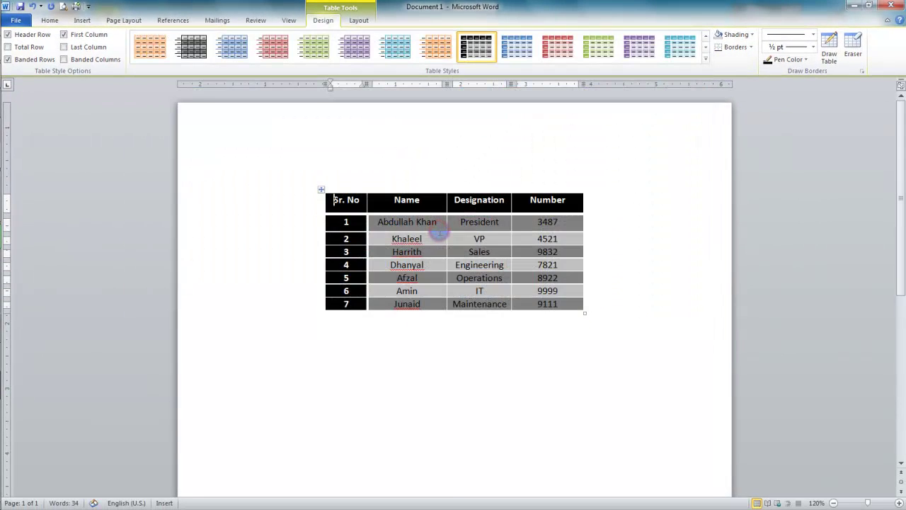
{"action": "left_click", "coordinate": [707, 59]}
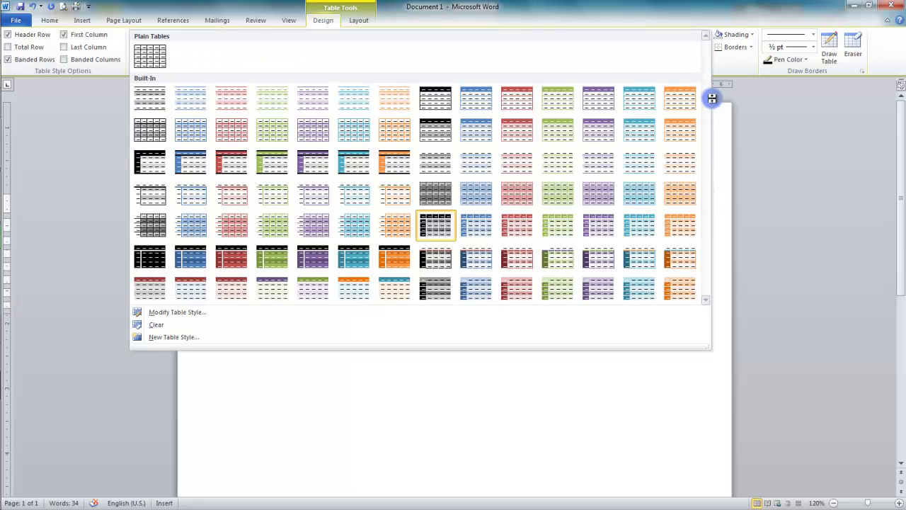
{"action": "left_click", "coordinate": [231, 258]}
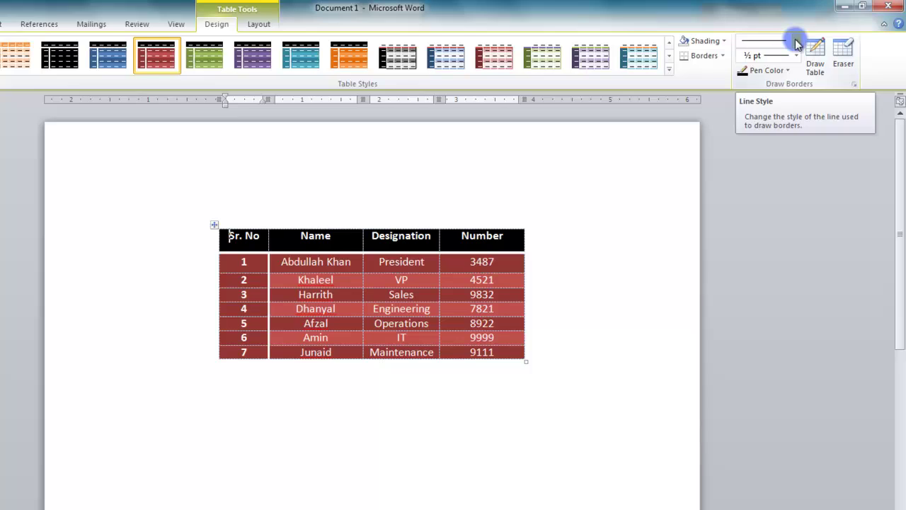
Choose a 3 pt thin-thick line style and draw the full-height border between the Sr. No and Name columns
{"action": "left_click", "coordinate": [813, 37]}
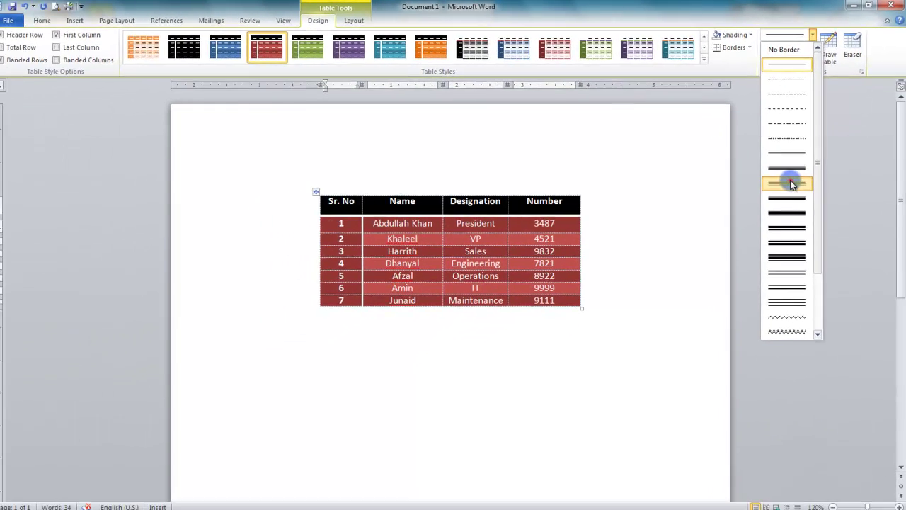
{"action": "left_click", "coordinate": [790, 183]}
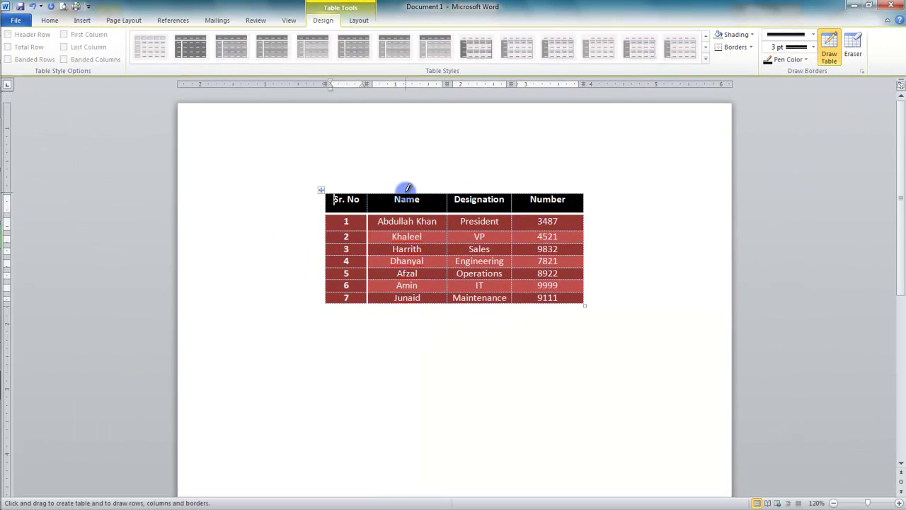
{"action": "left_click", "coordinate": [574, 189]}
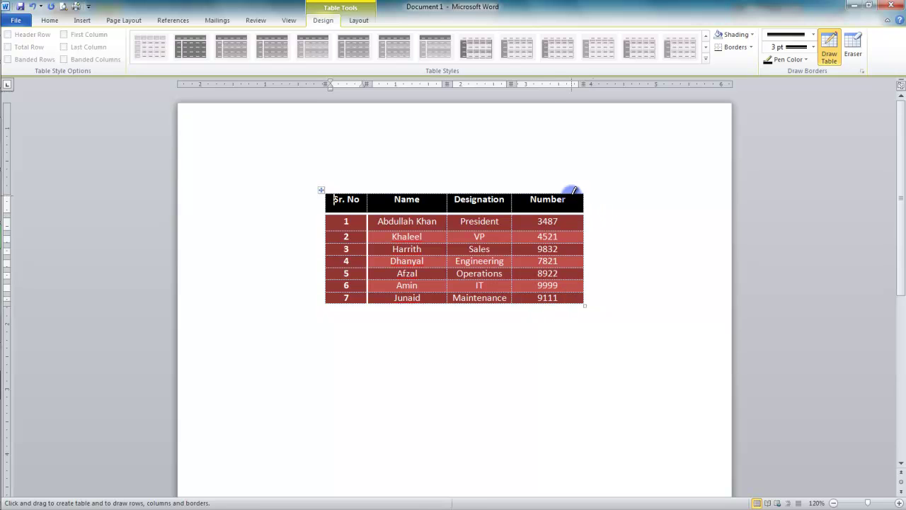
{"action": "mouse_move", "coordinate": [566, 185]}
{"action": "left_mouse_down"}
{"action": "mouse_move", "coordinate": [494, 180]}
{"action": "mouse_move", "coordinate": [362, 215]}
{"action": "left_mouse_up"}
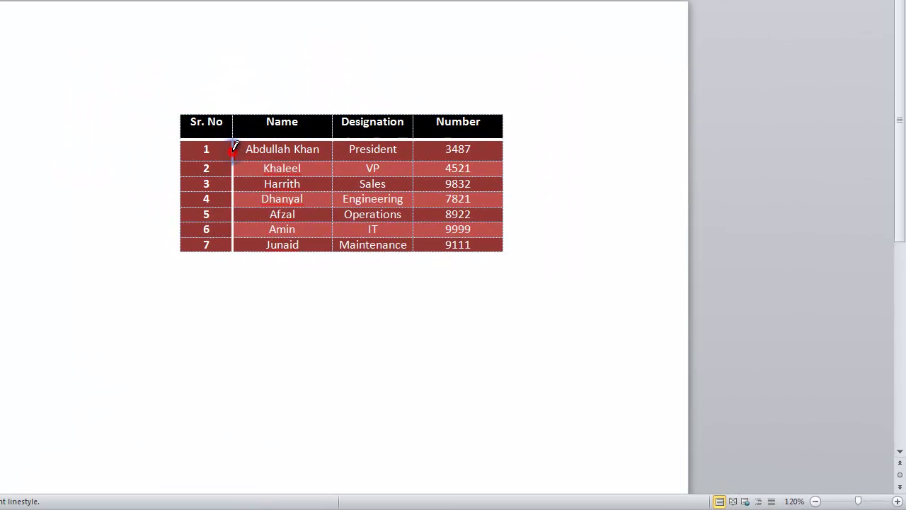
{"action": "left_click_drag", "start_coordinate": [235, 163], "coordinate": [233, 245]}
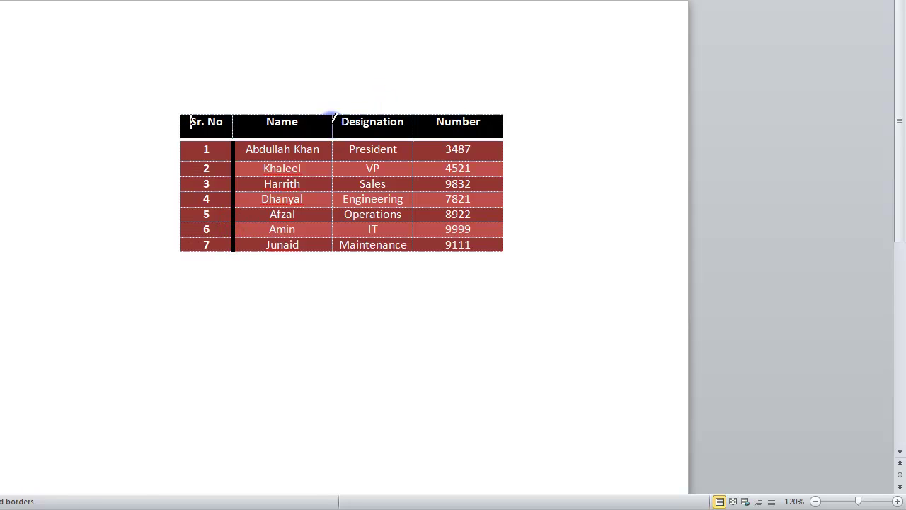
{"action": "left_click_drag", "start_coordinate": [235, 114], "coordinate": [235, 154]}
Draw the 3 pt thin-thick border along the bottom of the header row across the whole table
{"action": "left_click", "coordinate": [178, 138]}
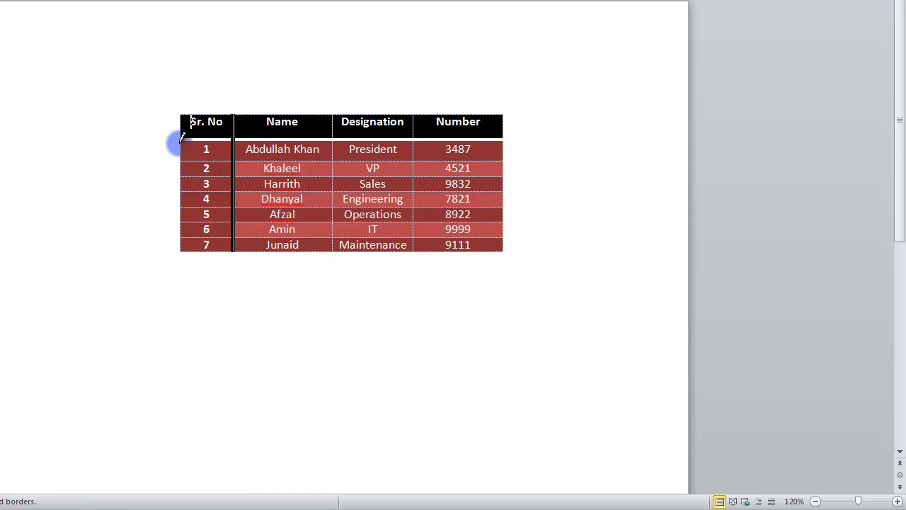
{"action": "left_click_drag", "start_coordinate": [186, 138], "coordinate": [489, 140]}
{"action": "left_click", "coordinate": [375, 189]}
{"action": "left_click", "coordinate": [420, 99]}
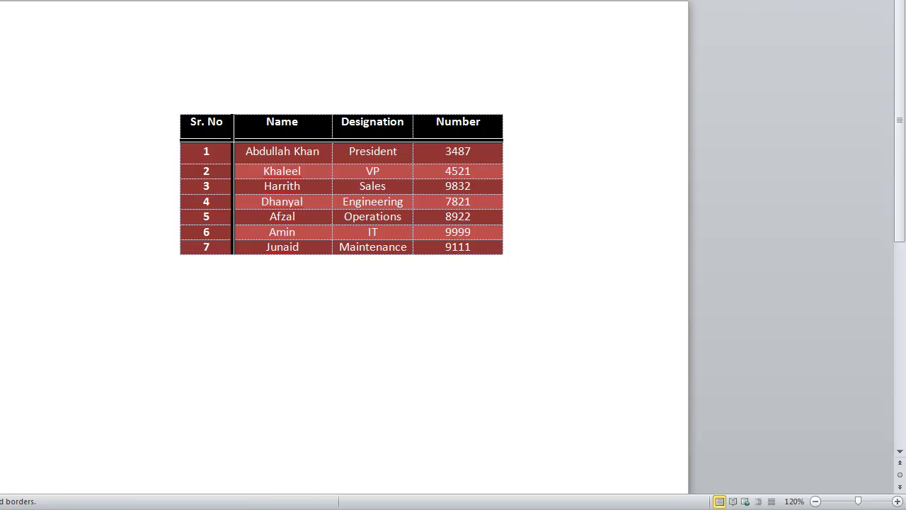
{"action": "right_click", "coordinate": [454, 111]}
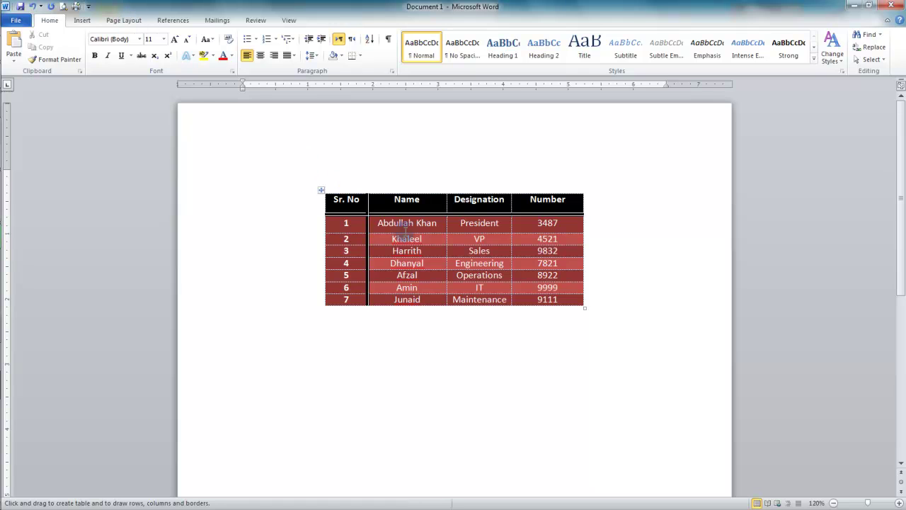
Apply No Border to the Sales text in the Designation column
{"action": "left_click", "coordinate": [405, 228]}
{"action": "left_click", "coordinate": [324, 20]}
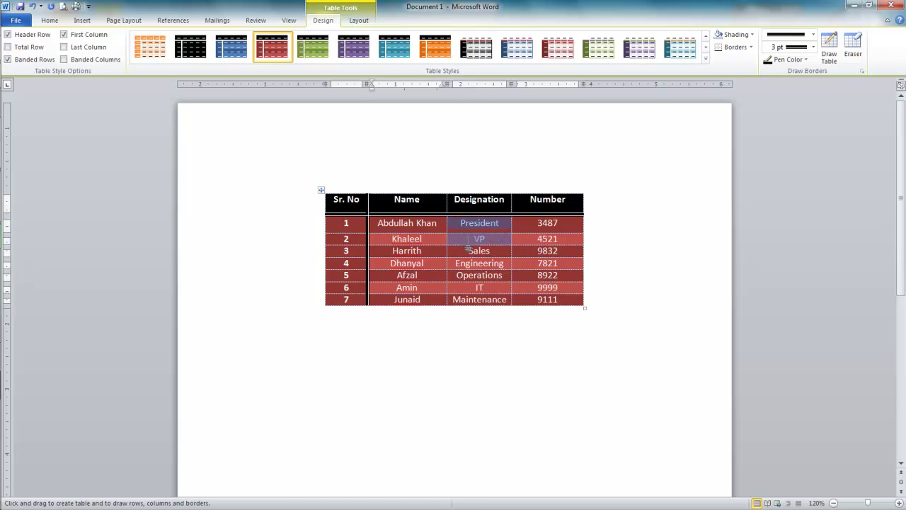
{"action": "left_click_drag", "start_coordinate": [469, 251], "coordinate": [498, 251]}
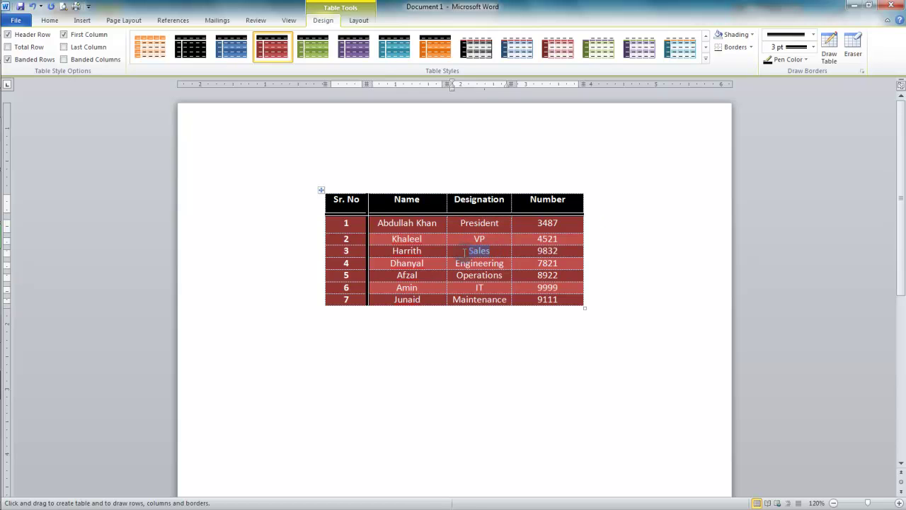
{"action": "left_click", "coordinate": [752, 46]}
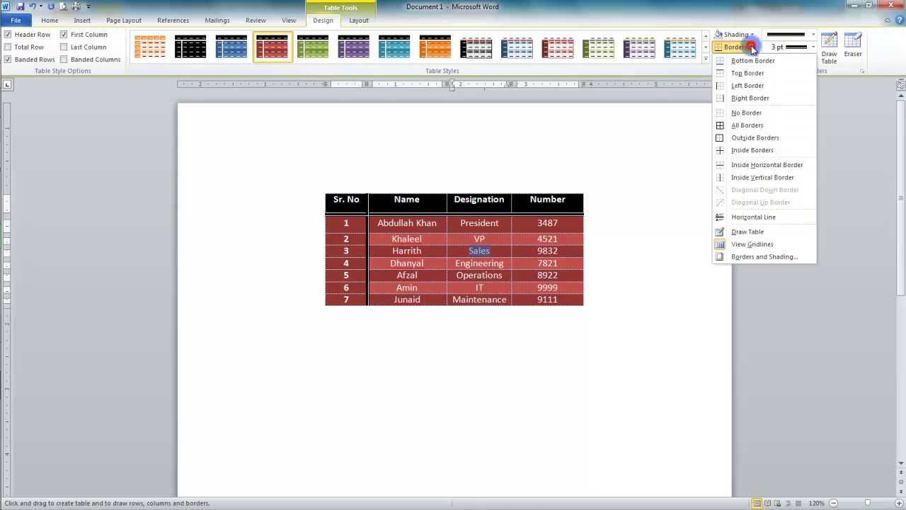
{"action": "left_click", "coordinate": [751, 115]}
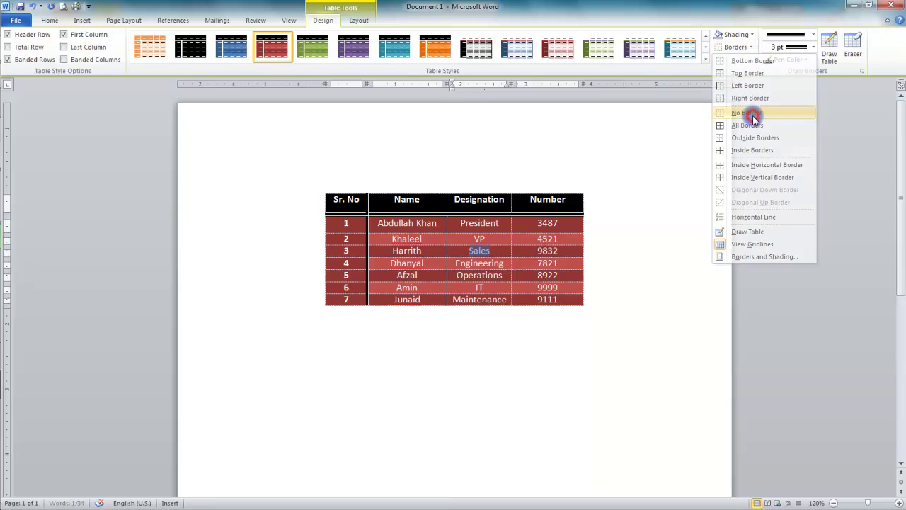
{"action": "left_click", "coordinate": [457, 251]}
Try All Borders on the Designation and Number cells of row 3, and clear them with No Border
{"action": "left_click_drag", "start_coordinate": [470, 251], "coordinate": [533, 258]}
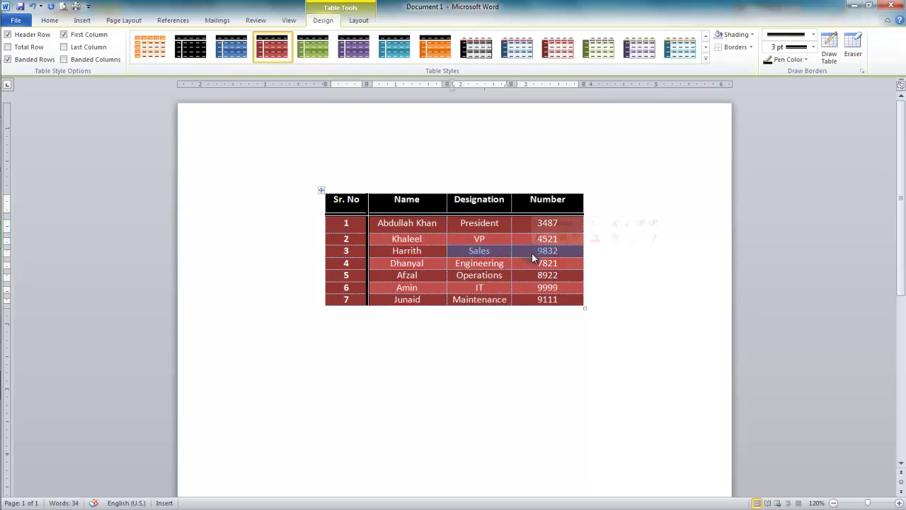
{"action": "left_click", "coordinate": [749, 47]}
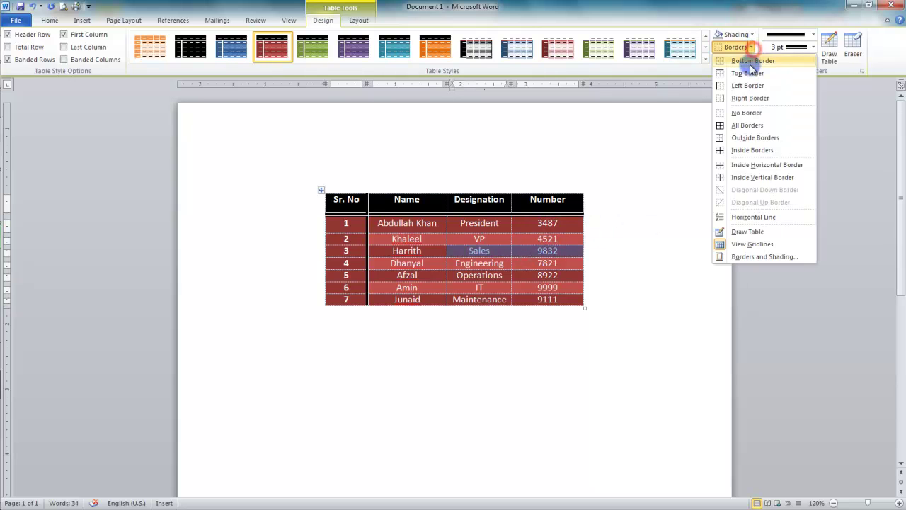
{"action": "left_click", "coordinate": [754, 125]}
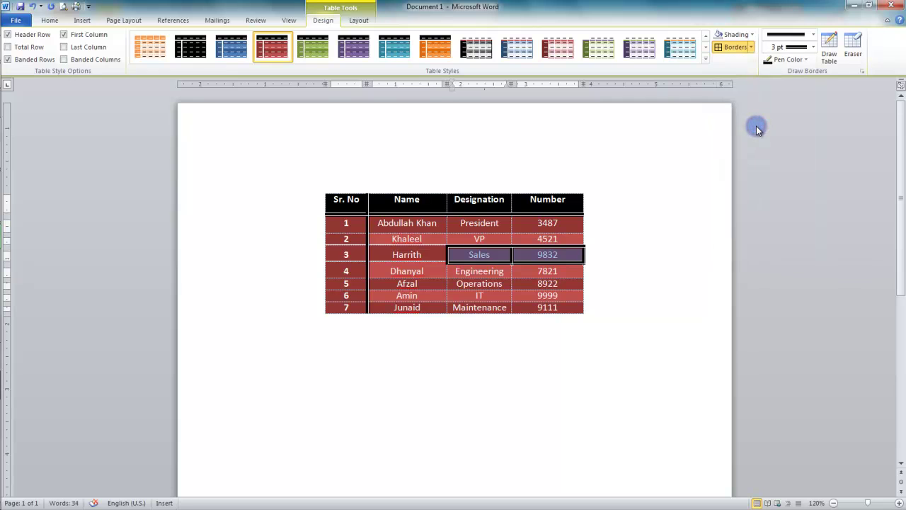
{"action": "left_click", "coordinate": [751, 46]}
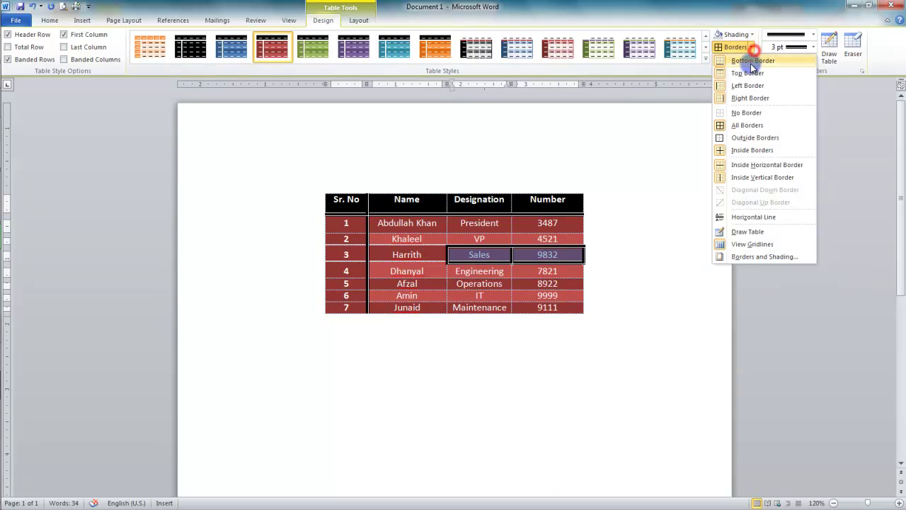
{"action": "left_click", "coordinate": [749, 112]}
{"action": "left_click", "coordinate": [587, 319]}
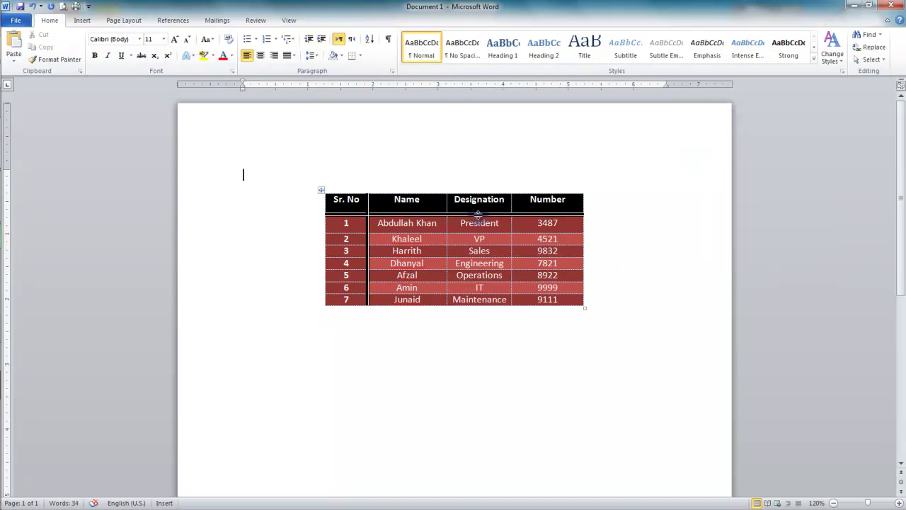
Try erasing the border between the Sr. No and Name cells in rows 1 and 2, and undo both erasures
{"action": "left_click", "coordinate": [461, 225]}
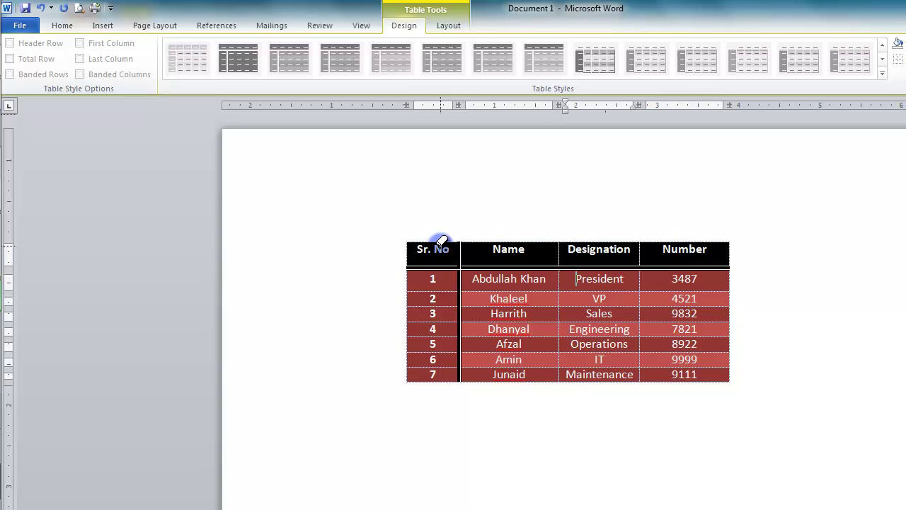
{"action": "left_click", "coordinate": [462, 280]}
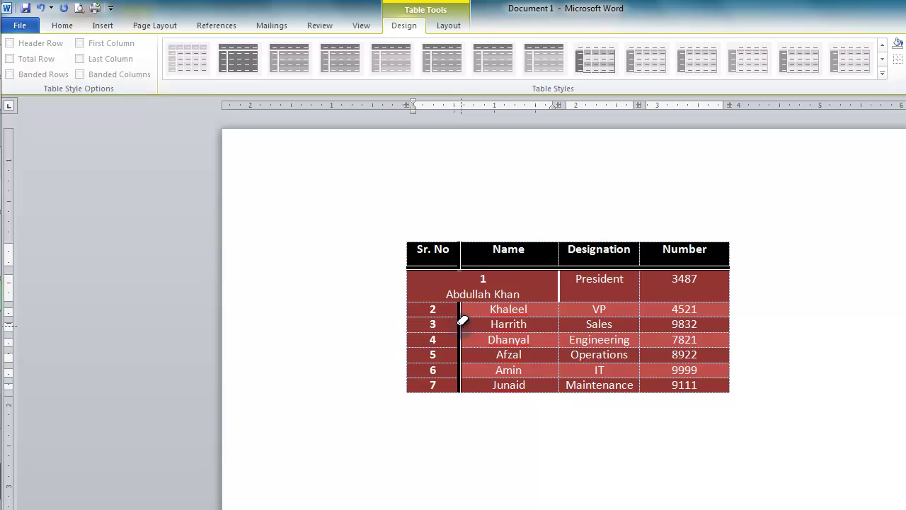
{"action": "left_click", "coordinate": [462, 309]}
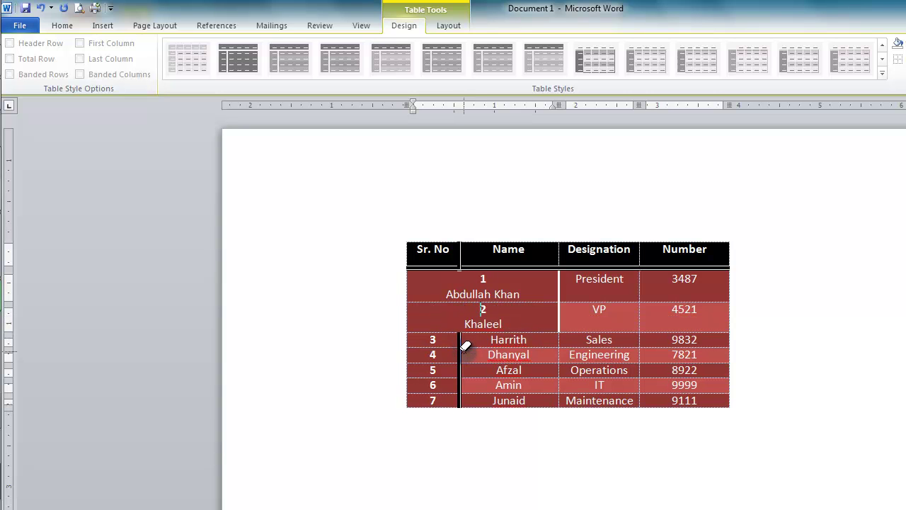
{"action": "key", "text": "ctrl+z"}
{"action": "key", "text": "ctrl+z"}
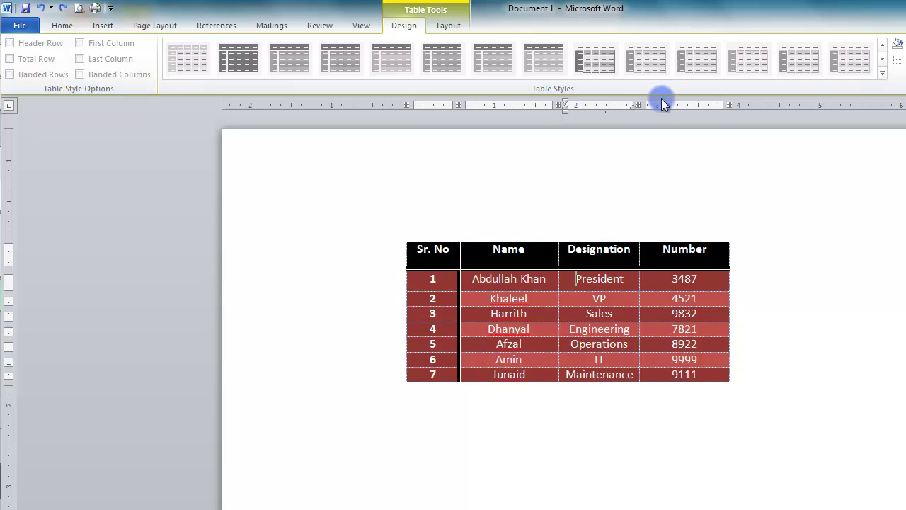
Try inserting two blank rows above row 1 and four columns before Sr. No, and undo the column insertion
{"action": "left_click", "coordinate": [450, 26]}
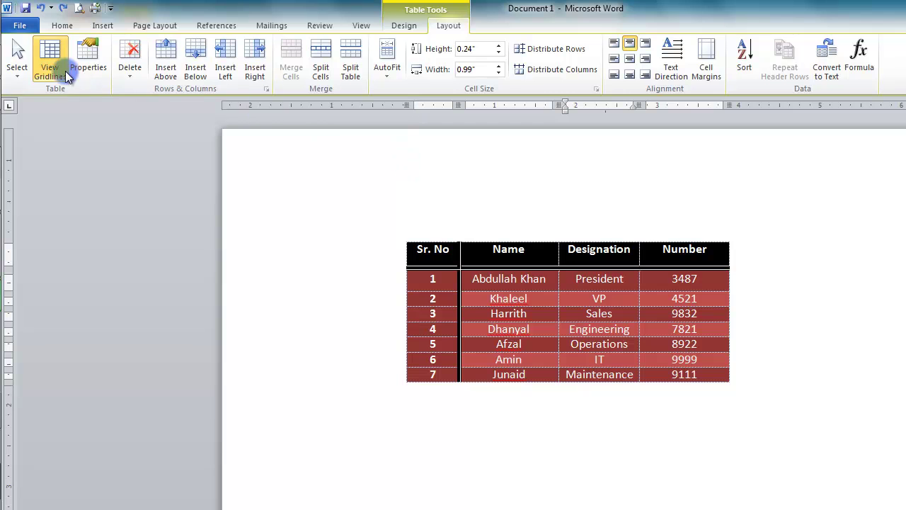
{"action": "left_click", "coordinate": [21, 67]}
{"action": "left_click", "coordinate": [32, 76]}
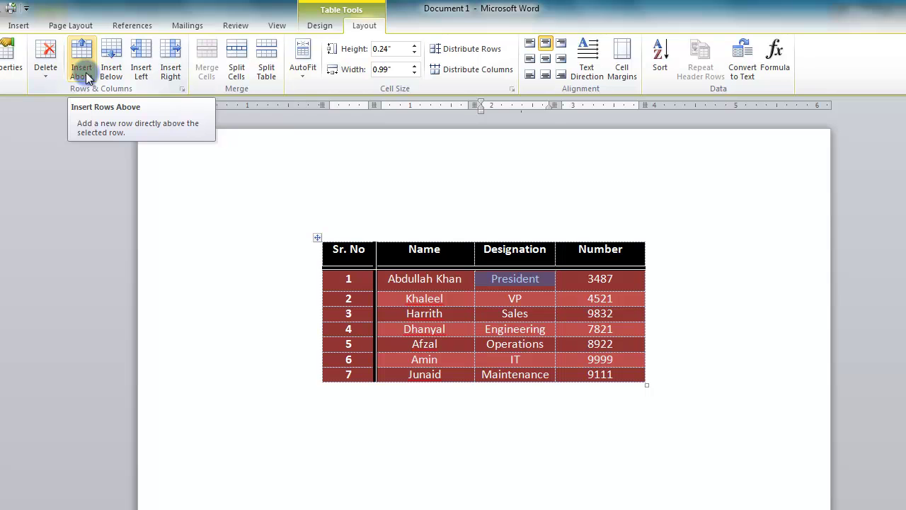
{"action": "left_click", "coordinate": [85, 76]}
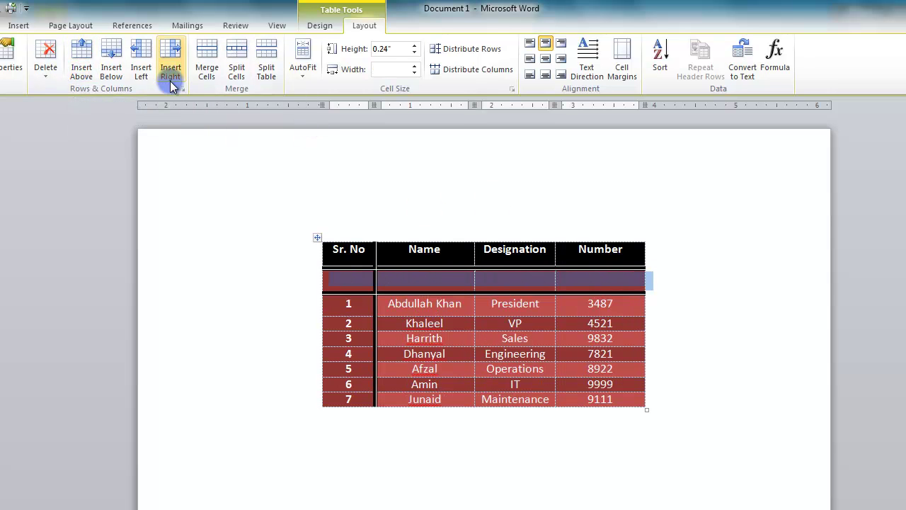
{"action": "left_click", "coordinate": [115, 71]}
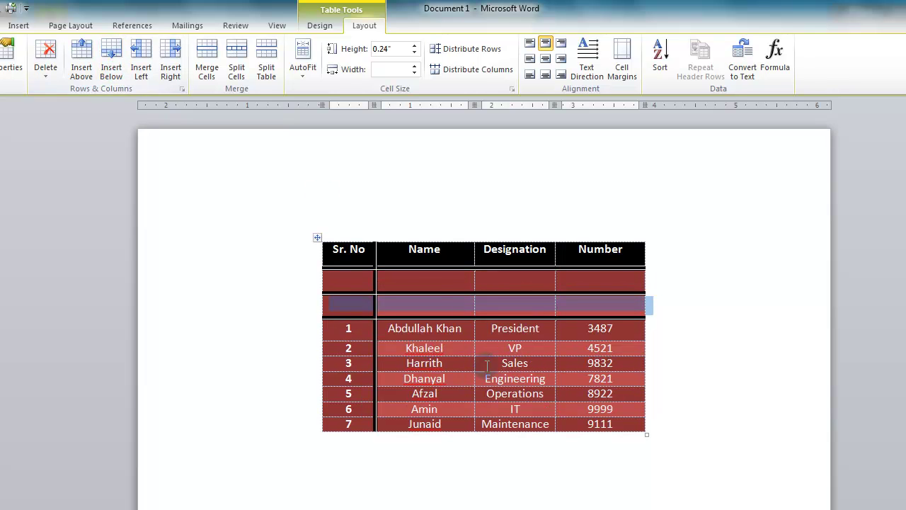
{"action": "left_click", "coordinate": [142, 74]}
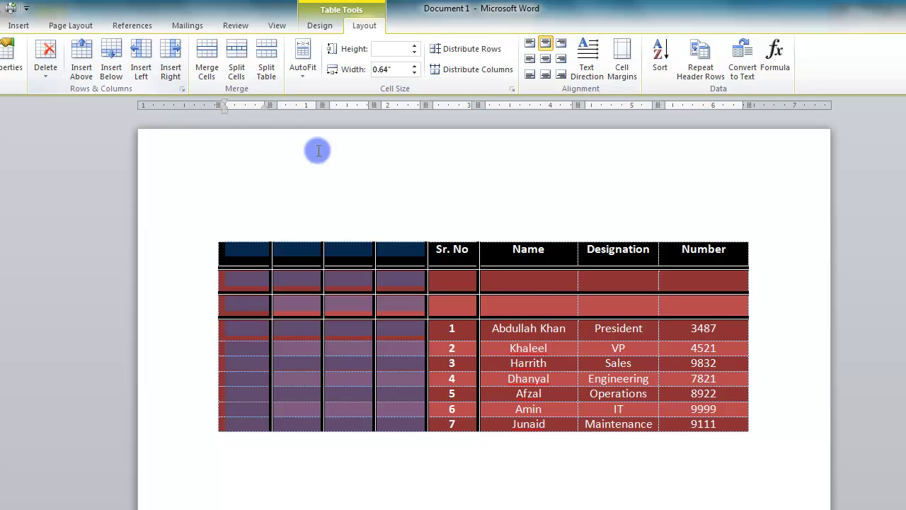
{"action": "key", "text": "ctrl+z"}
Try inserting another row below the second blank row, with four columns before Sr. No and four beside them, and undo all insertions
{"action": "left_click", "coordinate": [433, 312]}
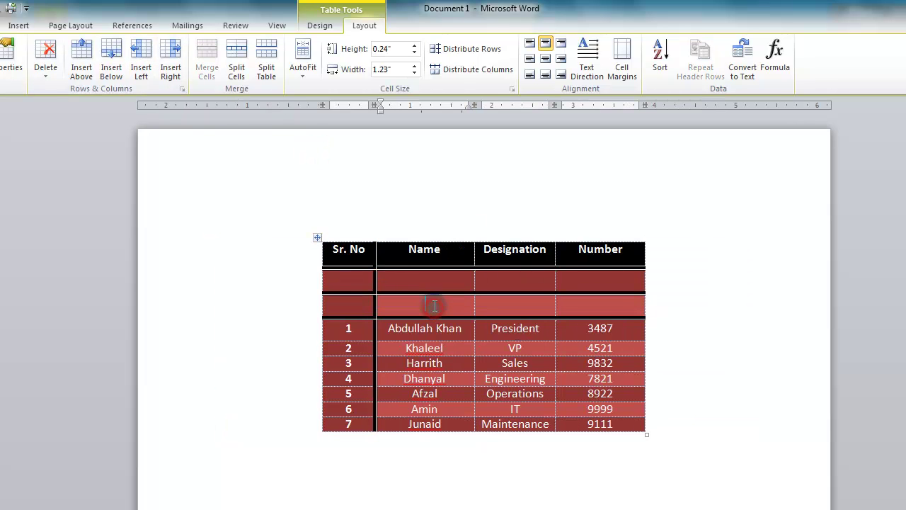
{"action": "left_click", "coordinate": [112, 71]}
{"action": "left_click", "coordinate": [141, 71]}
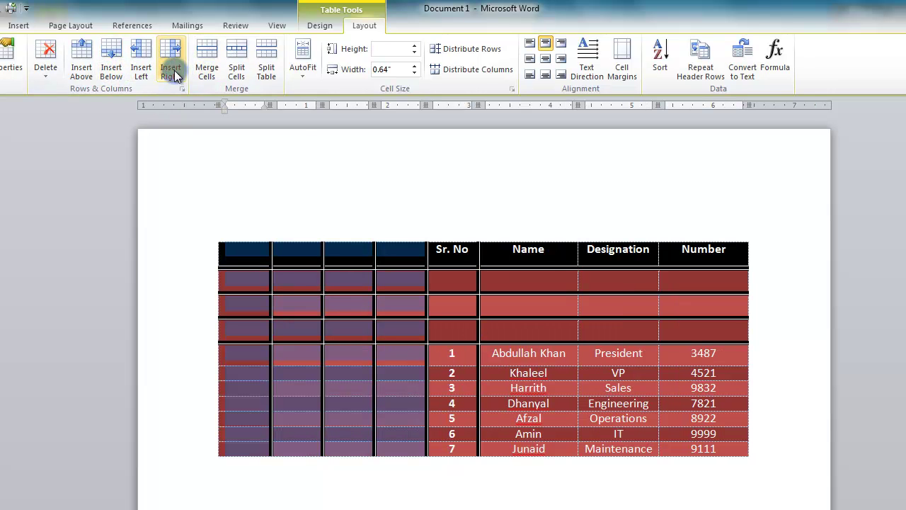
{"action": "left_click", "coordinate": [173, 71]}
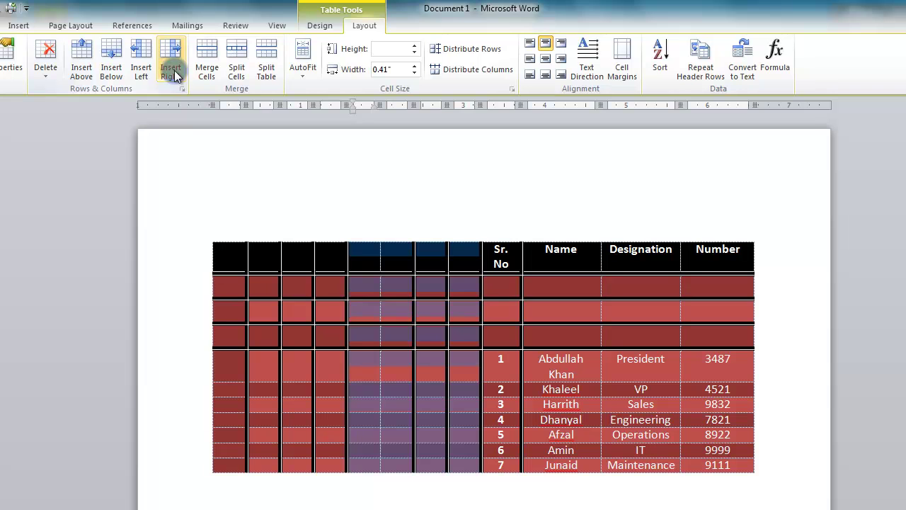
{"action": "left_click", "coordinate": [360, 434]}
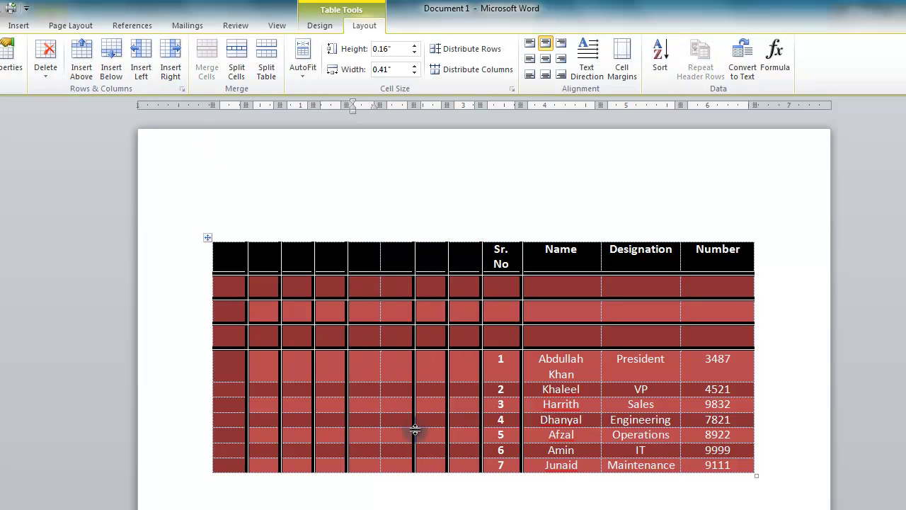
{"action": "key", "text": "ctrl+z"}
{"action": "key", "text": "ctrl+z"}
{"action": "key", "text": "ctrl+z"}
{"action": "key", "text": "ctrl+z"}
{"action": "key", "text": "ctrl+z"}
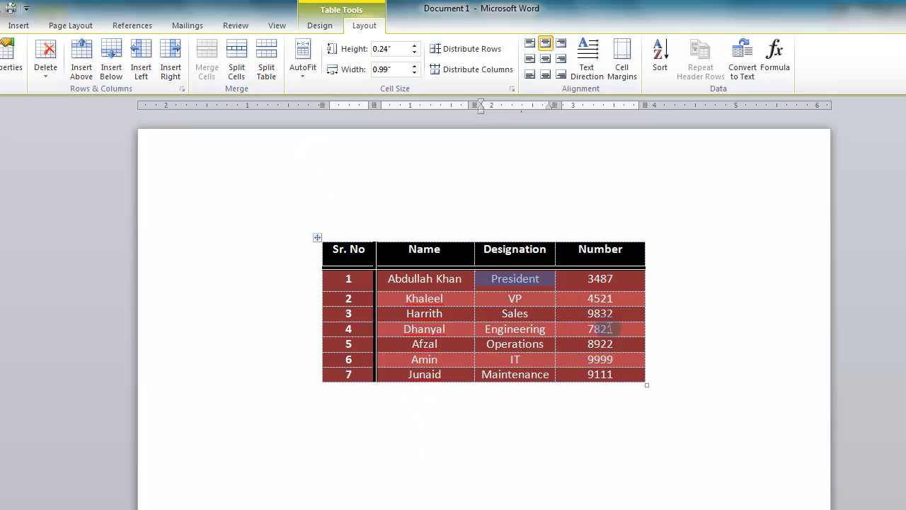
Try inserting a column to the right of the Number column, and undo the insertion
{"action": "left_click", "coordinate": [652, 283]}
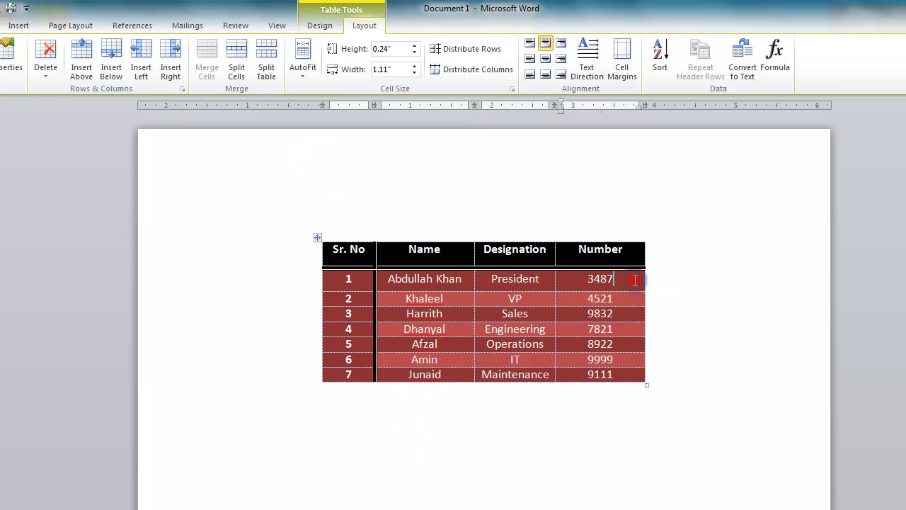
{"action": "left_click", "coordinate": [170, 73]}
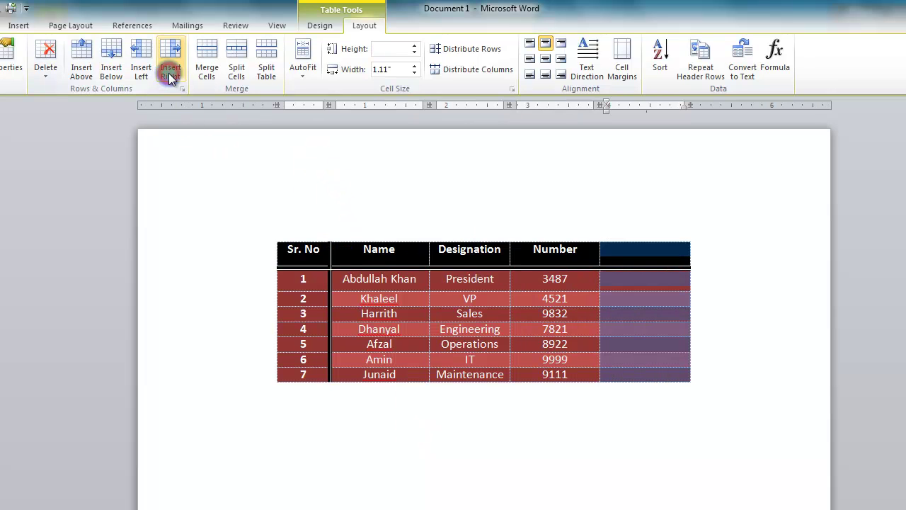
{"action": "left_click", "coordinate": [627, 310]}
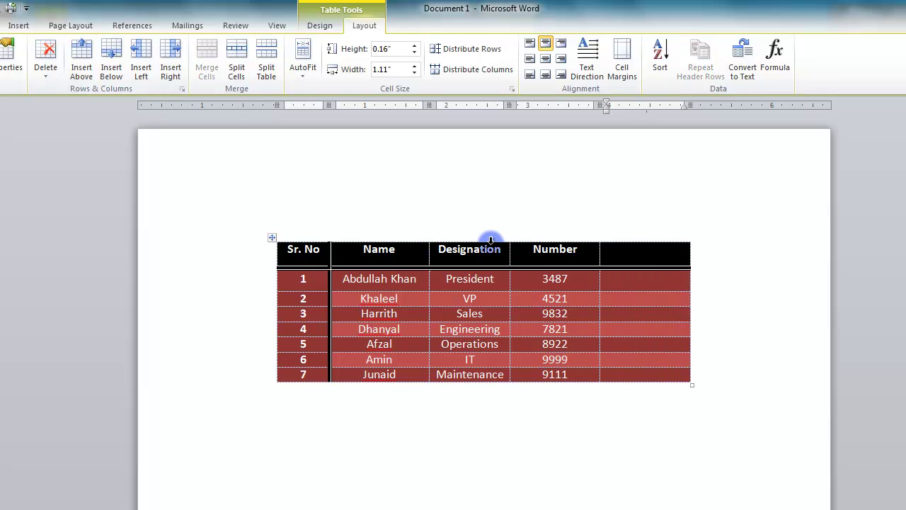
{"action": "key", "text": "ctrl+z"}
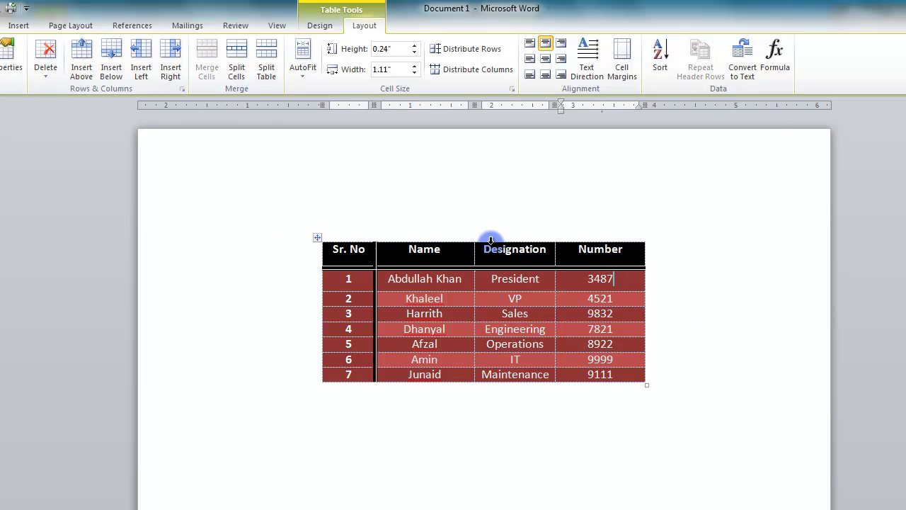
Try deleting the Number cell of row 1 with Shift cells left, and undo the deletion
{"action": "left_click", "coordinate": [47, 74]}
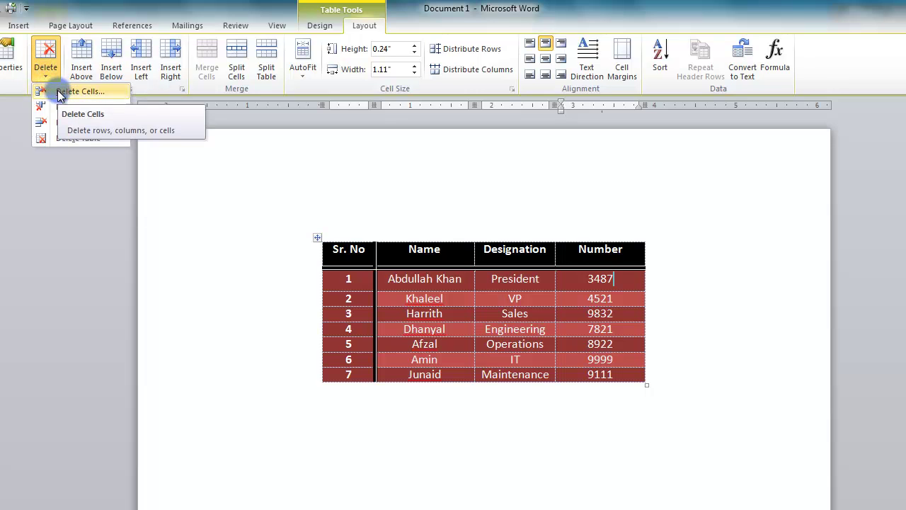
{"action": "left_click", "coordinate": [59, 92]}
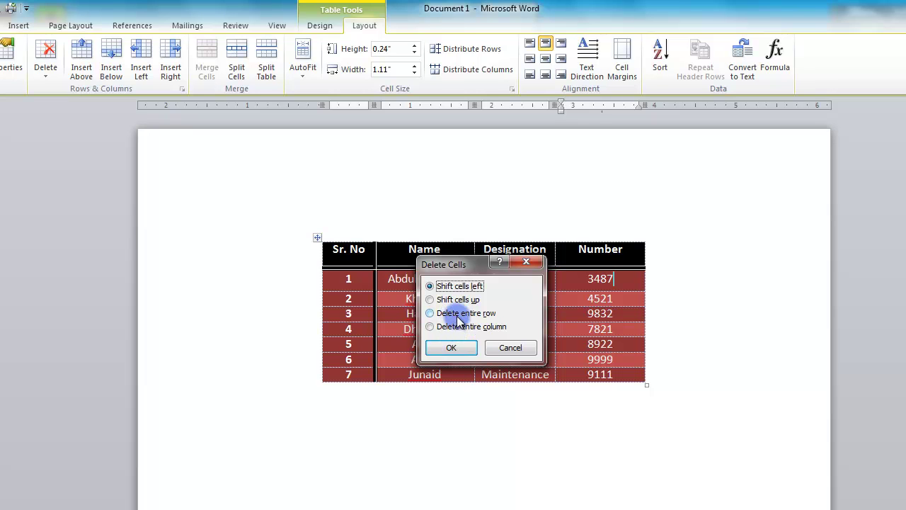
{"action": "left_click", "coordinate": [451, 348]}
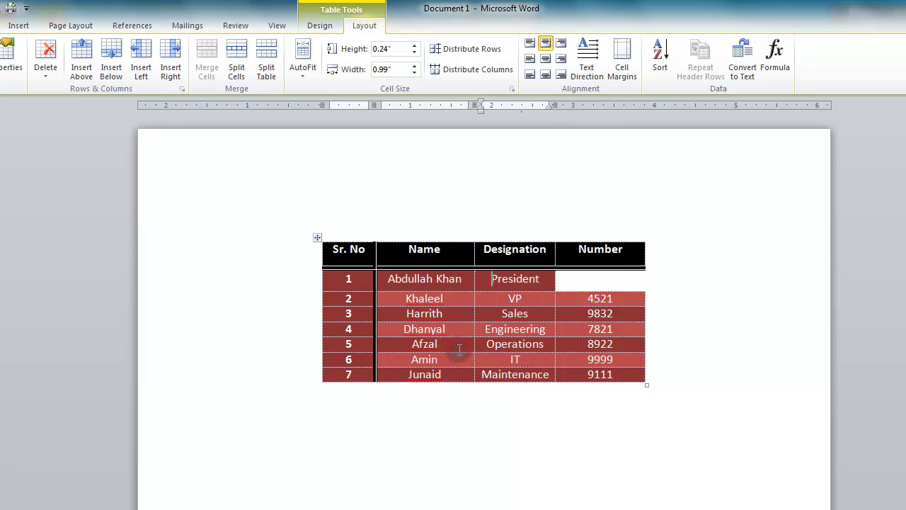
{"action": "left_click", "coordinate": [645, 281]}
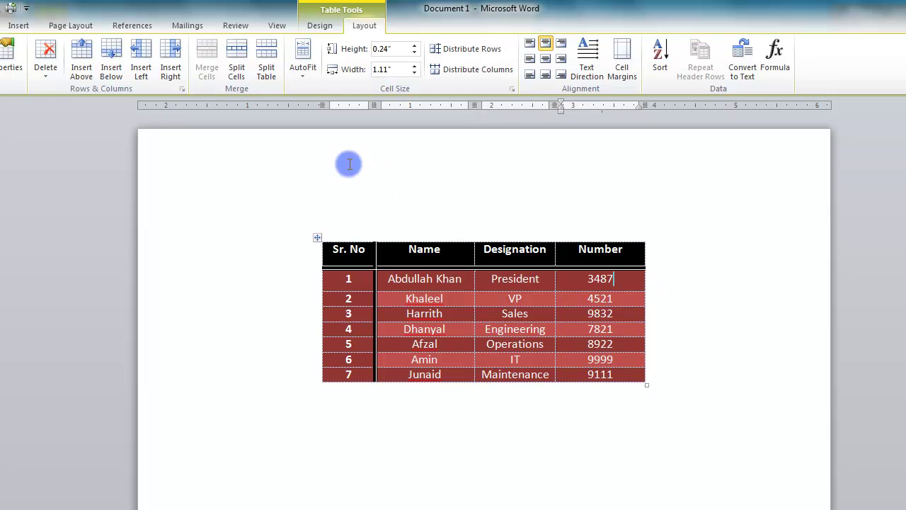
Try deleting the whole Number column, and undo the deletion
{"action": "left_click", "coordinate": [56, 71]}
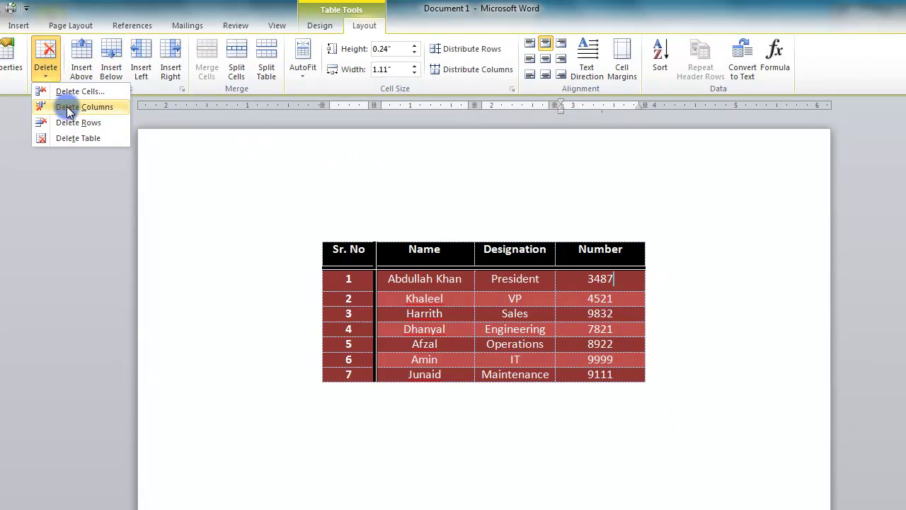
{"action": "left_click", "coordinate": [68, 107]}
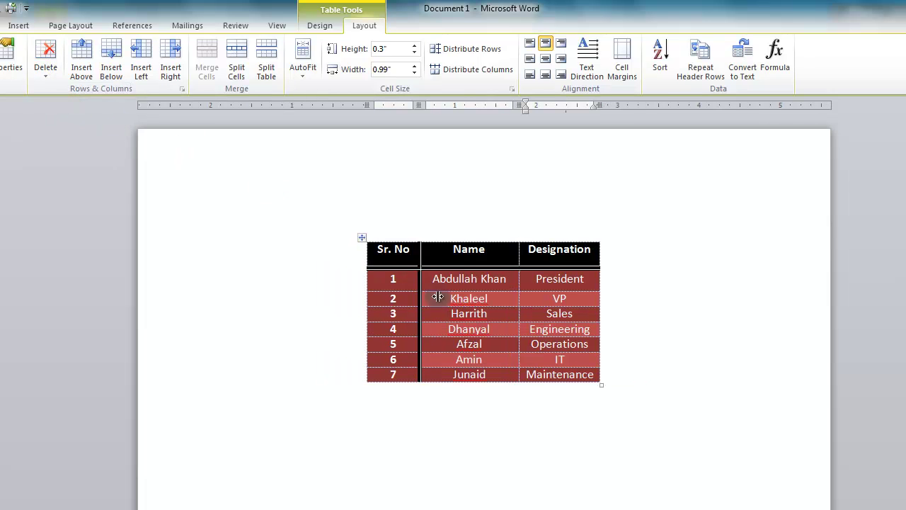
{"action": "key", "text": "ctrl+z"}
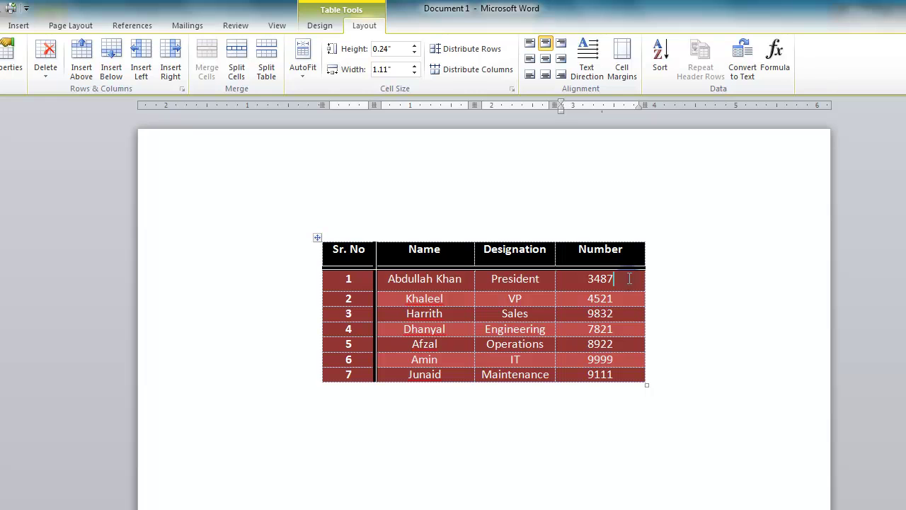
Try deleting row 1 of the staff table, and undo the deletion
{"action": "left_click", "coordinate": [45, 58]}
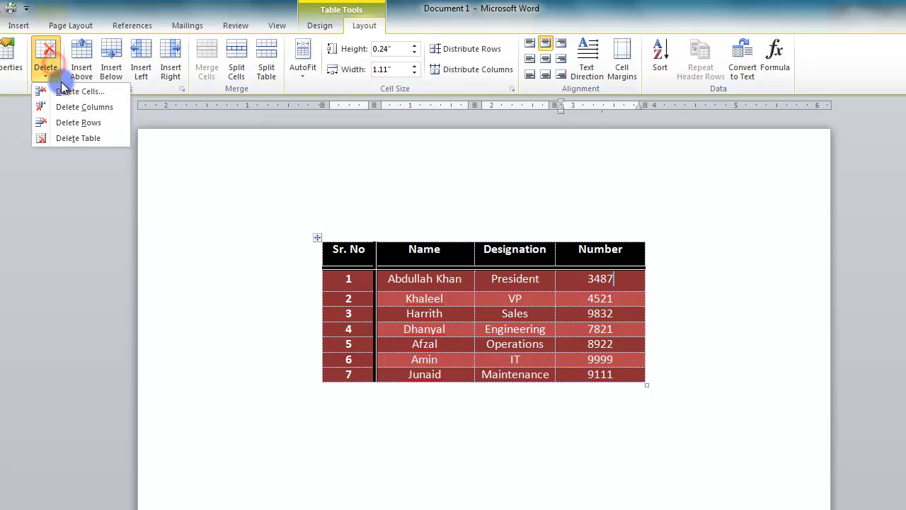
{"action": "left_click", "coordinate": [74, 123]}
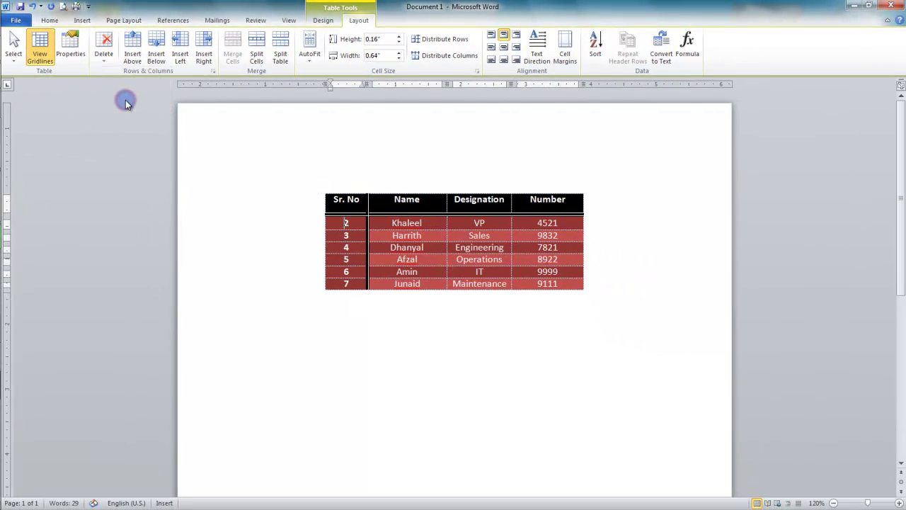
{"action": "key", "text": "ctrl+z"}
Try deleting the entire table, undo the deletion and return to the table layout options
{"action": "left_click", "coordinate": [104, 55]}
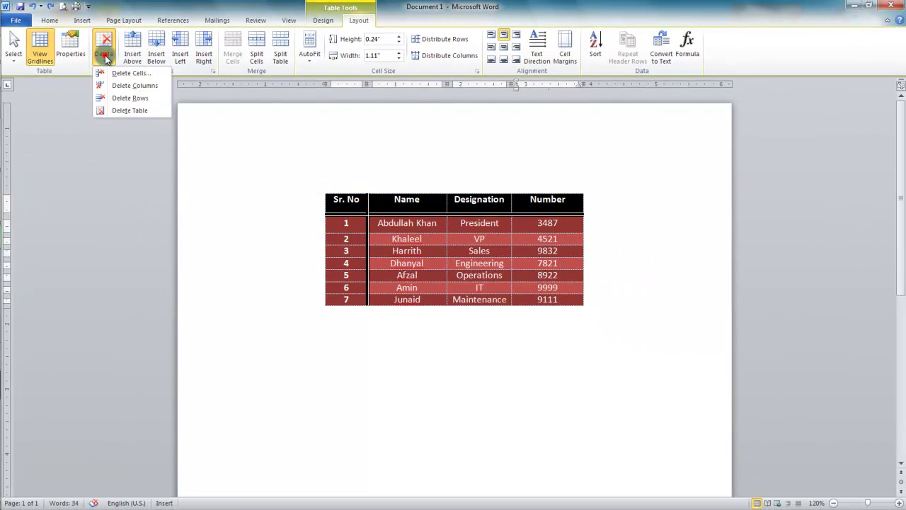
{"action": "left_click", "coordinate": [128, 110]}
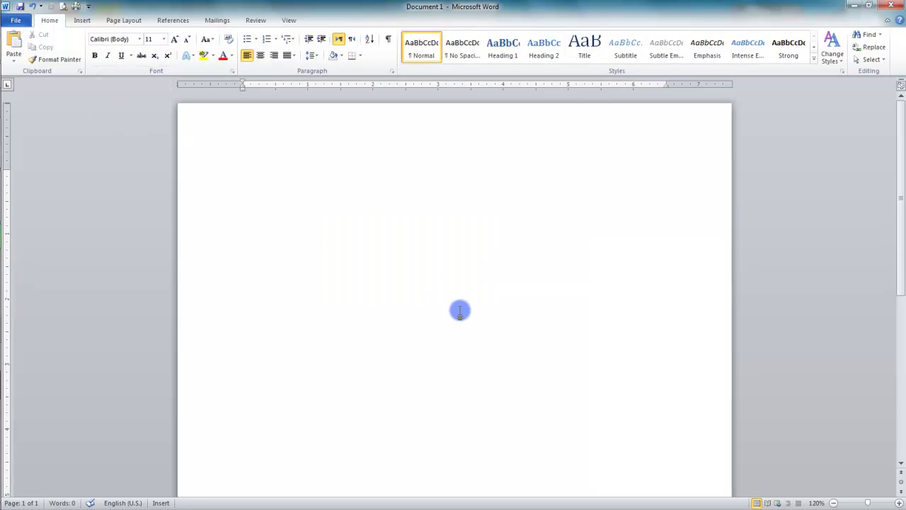
{"action": "key", "text": "ctrl+z"}
{"action": "left_click", "coordinate": [356, 21]}
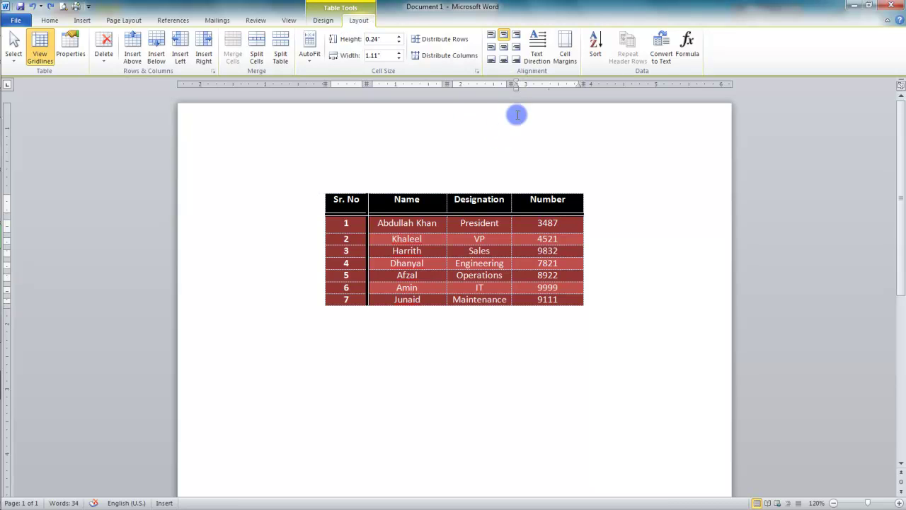
Try the top-left, top-center and top-right alignments on the Name, Designation and Number cells of row 1
{"action": "left_click_drag", "start_coordinate": [568, 222], "coordinate": [498, 222]}
{"action": "left_click_drag", "start_coordinate": [437, 224], "coordinate": [437, 225]}
{"action": "left_click", "coordinate": [499, 32]}
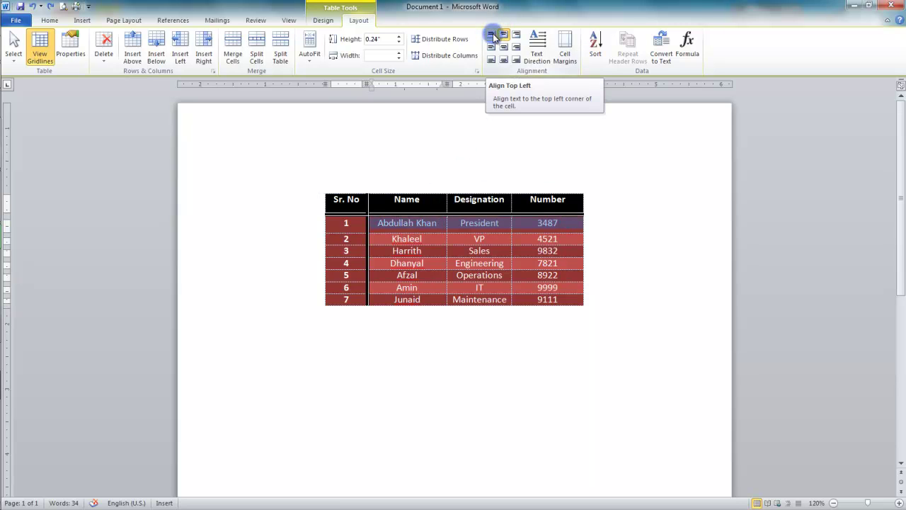
{"action": "left_click", "coordinate": [494, 37]}
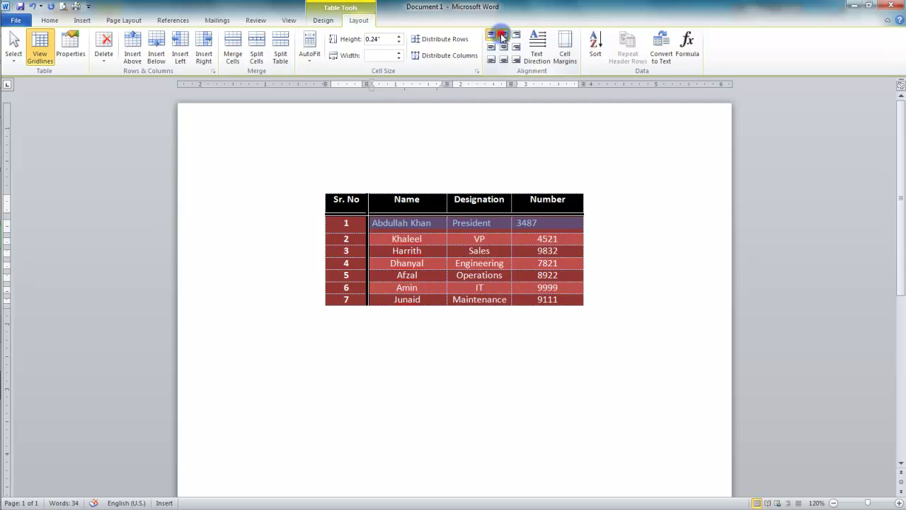
{"action": "left_click", "coordinate": [502, 35]}
{"action": "left_click", "coordinate": [517, 33]}
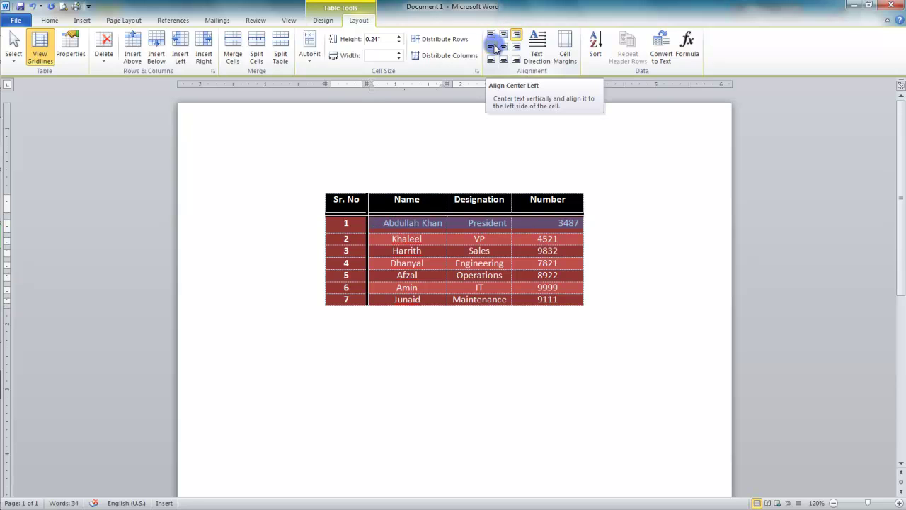
Try the center-left, center and center-right alignments on the selected row 1 cells
{"action": "left_click", "coordinate": [495, 46]}
{"action": "left_click", "coordinate": [509, 47]}
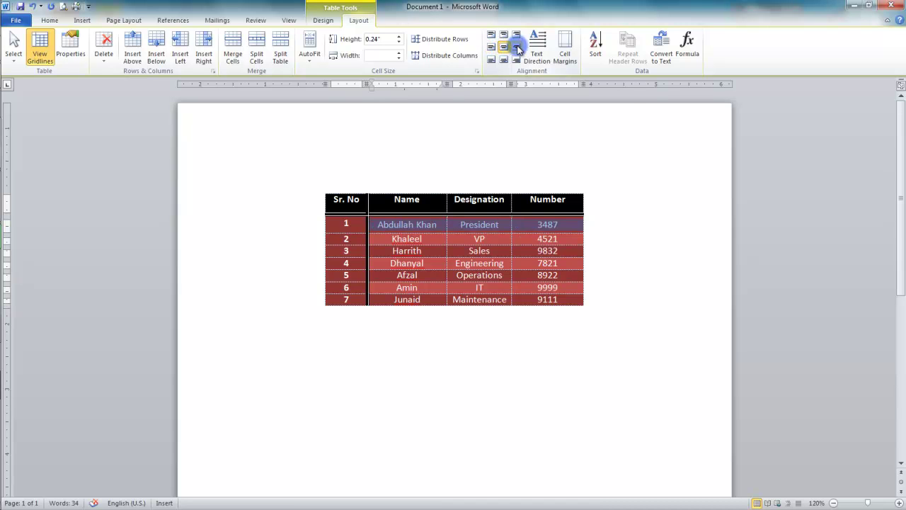
{"action": "left_click", "coordinate": [518, 47]}
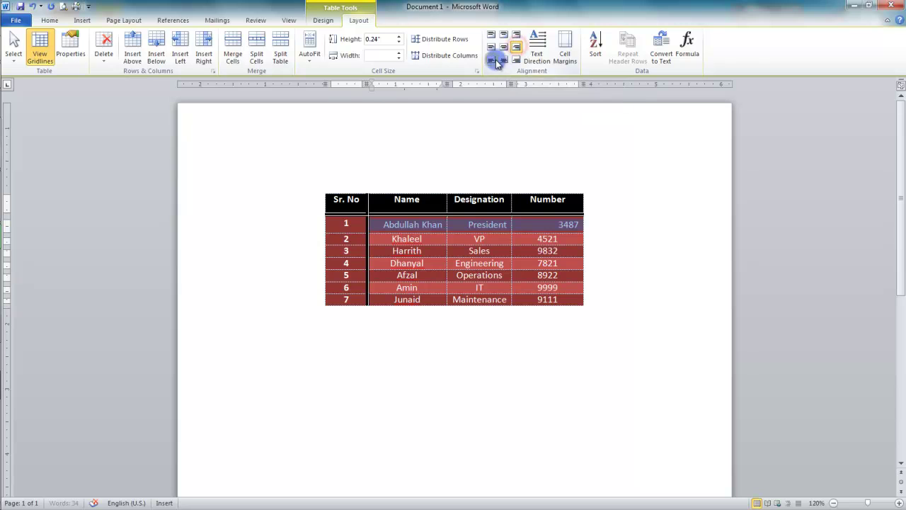
Try the three bottom alignments on the selected row 1 cells, and set them back to Align Top Center
{"action": "left_click", "coordinate": [491, 61]}
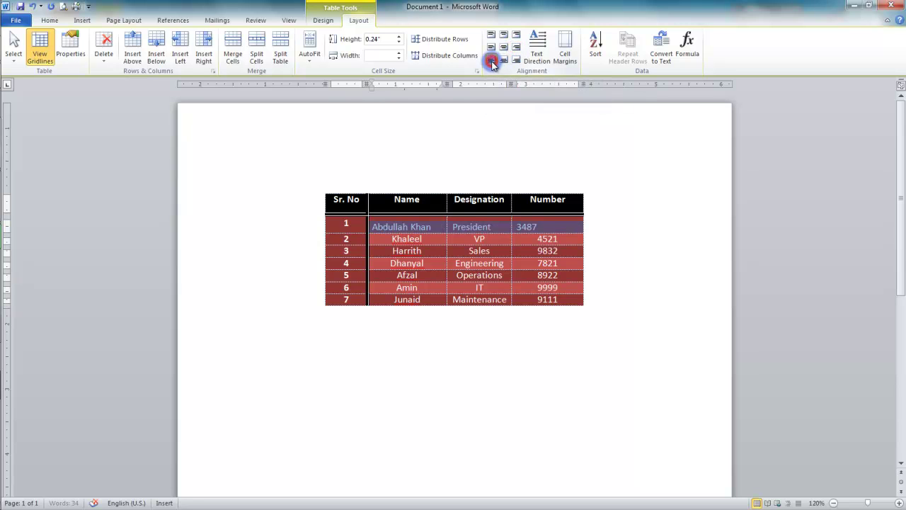
{"action": "left_click", "coordinate": [505, 60]}
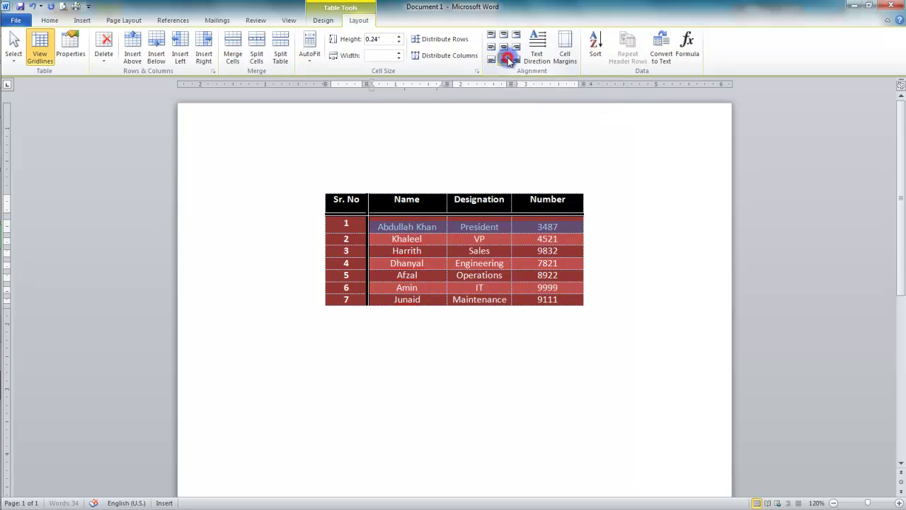
{"action": "left_click", "coordinate": [517, 61]}
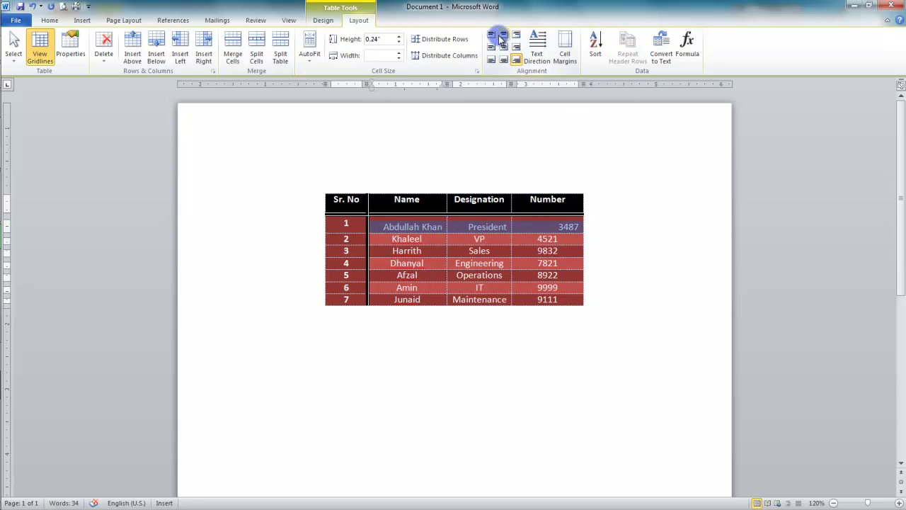
{"action": "left_click", "coordinate": [505, 35]}
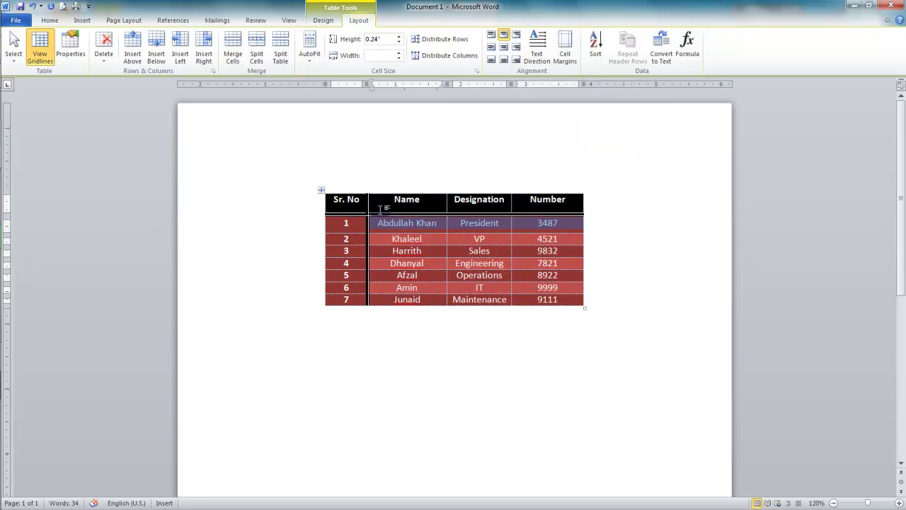
Cycle the text direction of the Sr. No header through both vertical orientations back to horizontal, and deselect the table
{"action": "left_click_drag", "start_coordinate": [362, 206], "coordinate": [320, 198]}
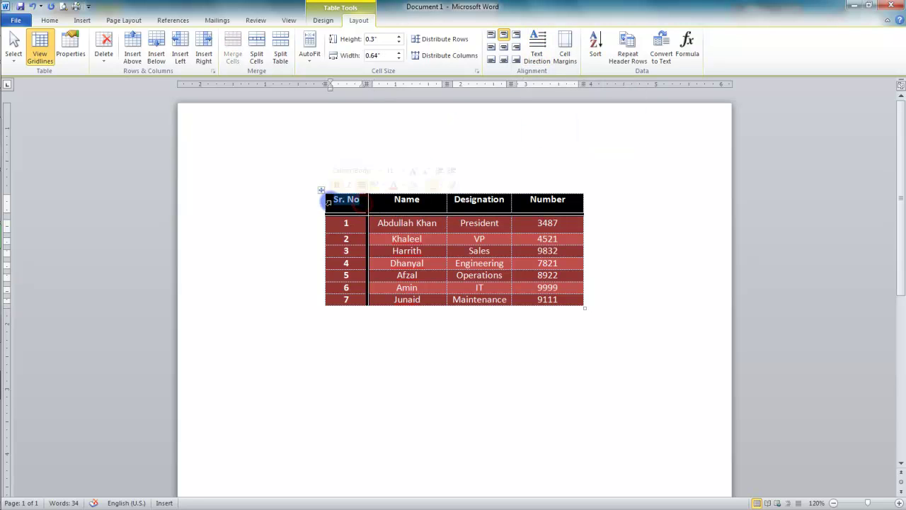
{"action": "left_click", "coordinate": [546, 46]}
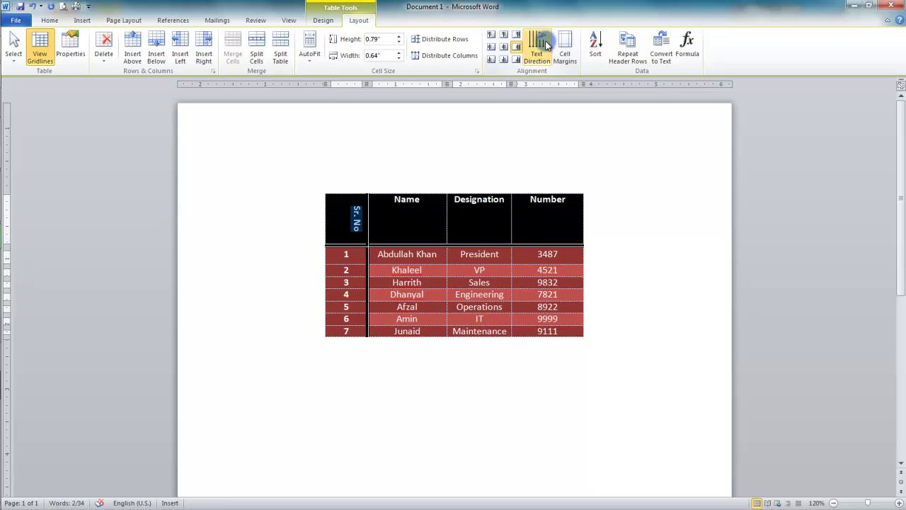
{"action": "left_click", "coordinate": [546, 45]}
{"action": "left_click", "coordinate": [546, 46]}
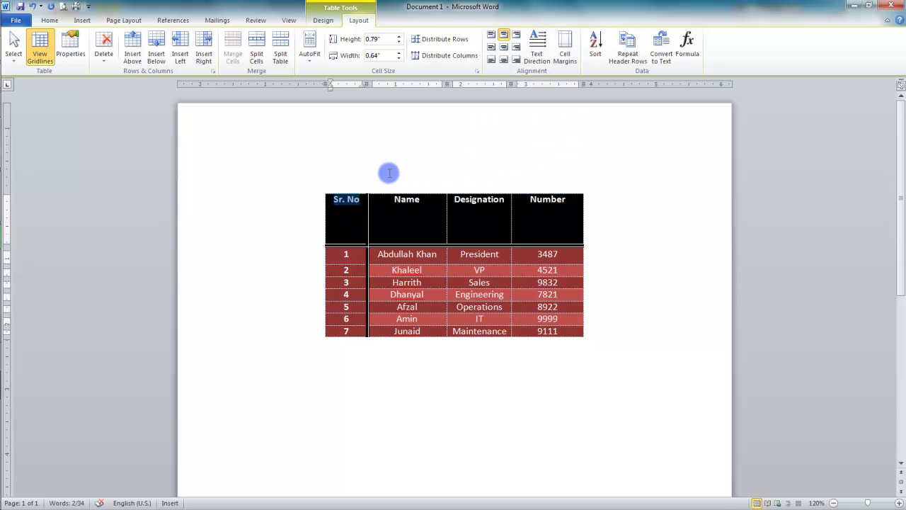
{"action": "left_click", "coordinate": [295, 198]}
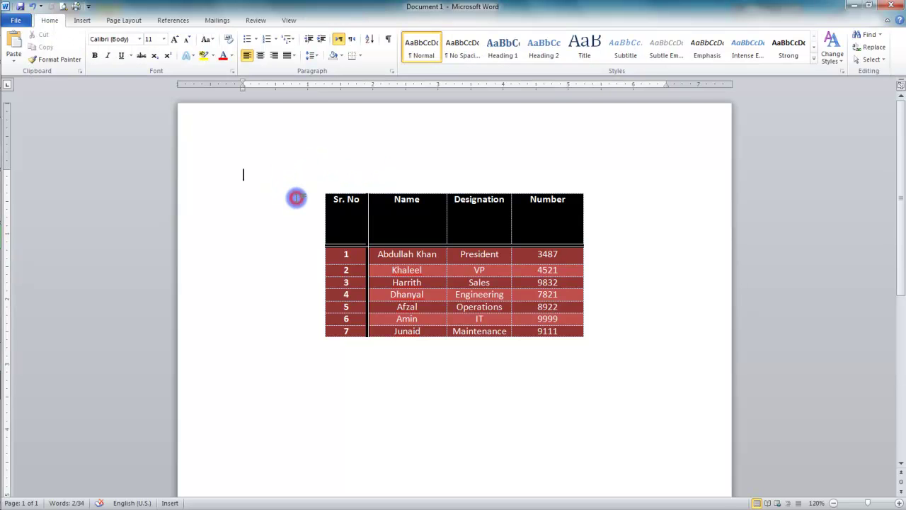